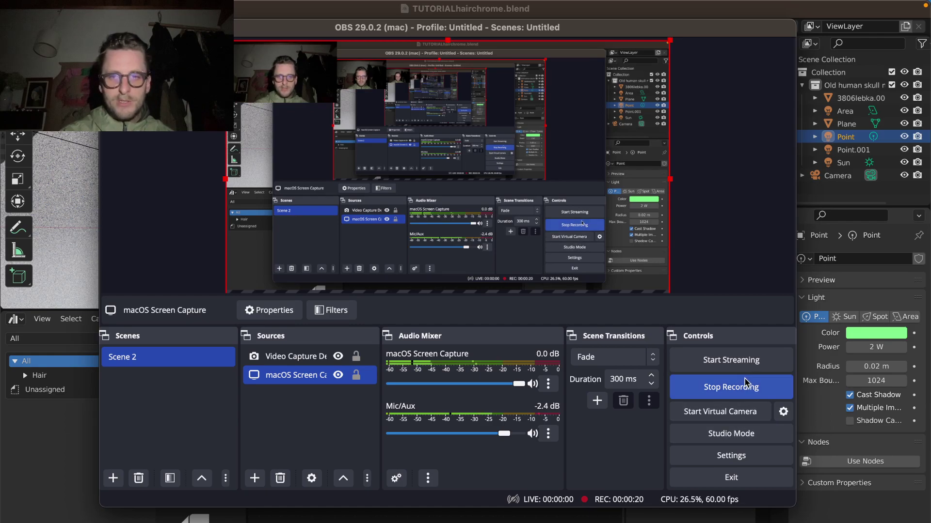
Switch to Blender, set the viewport to solid shading and select the skull mesh
click(473, 520)
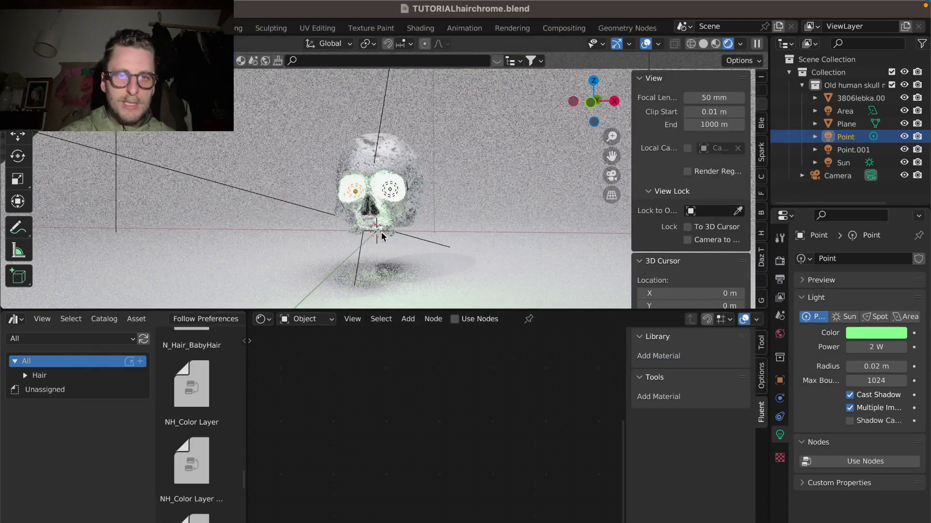
scroll(381, 237, right, 3)
shift+scroll(381, 237, left, 3)
ctrl+scroll(382, 237, up, 4)
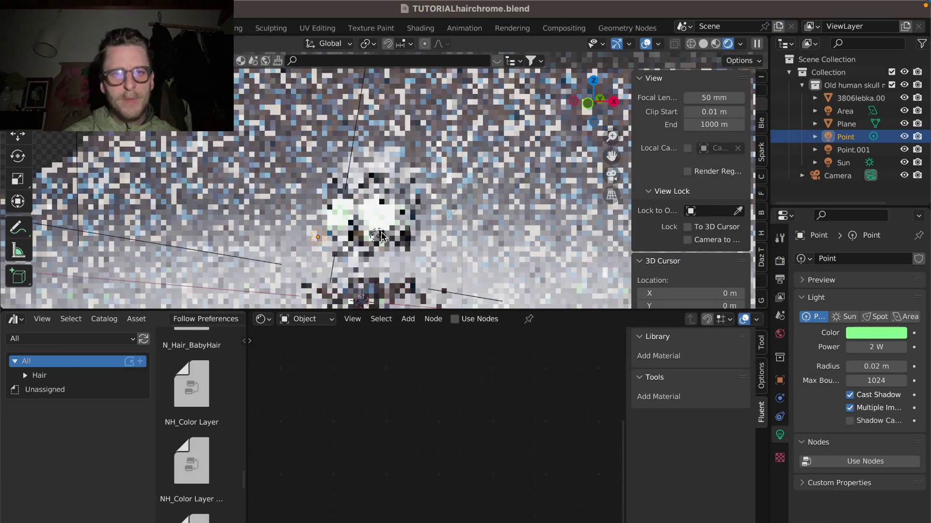
scroll(381, 232, up, 10)
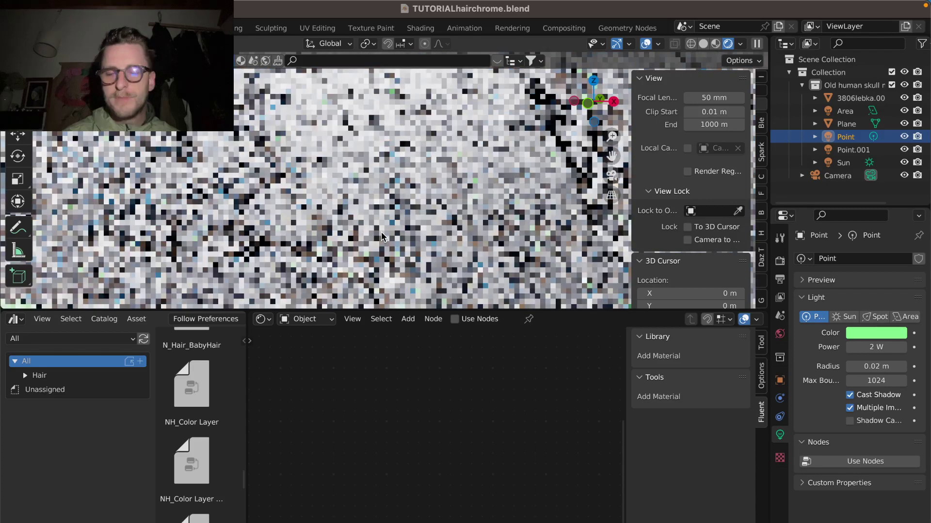
click(703, 44)
scroll(426, 165, down, 8)
click(416, 285)
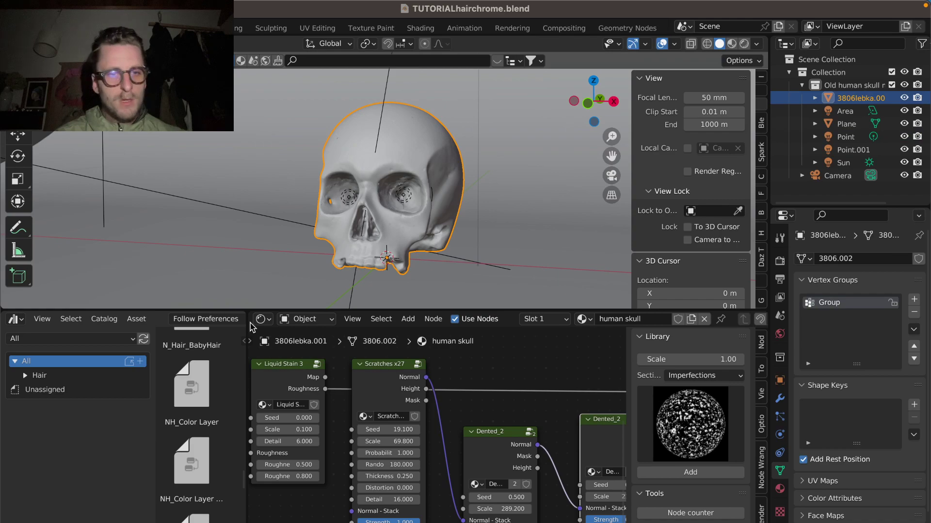
Examine the human skull material's node setup, from the stain, scratch and dent groups through to the Material Output
scroll(461, 424, down, 5)
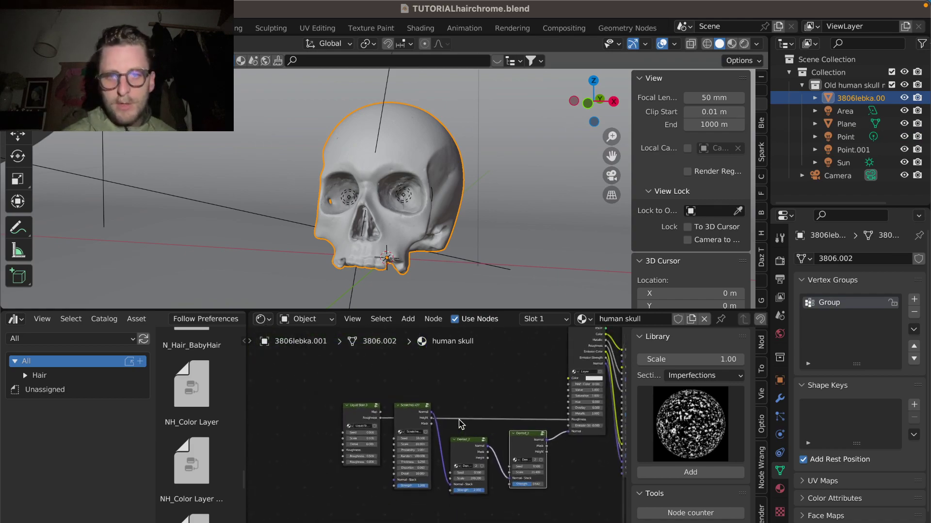
scroll(461, 424, up, 6)
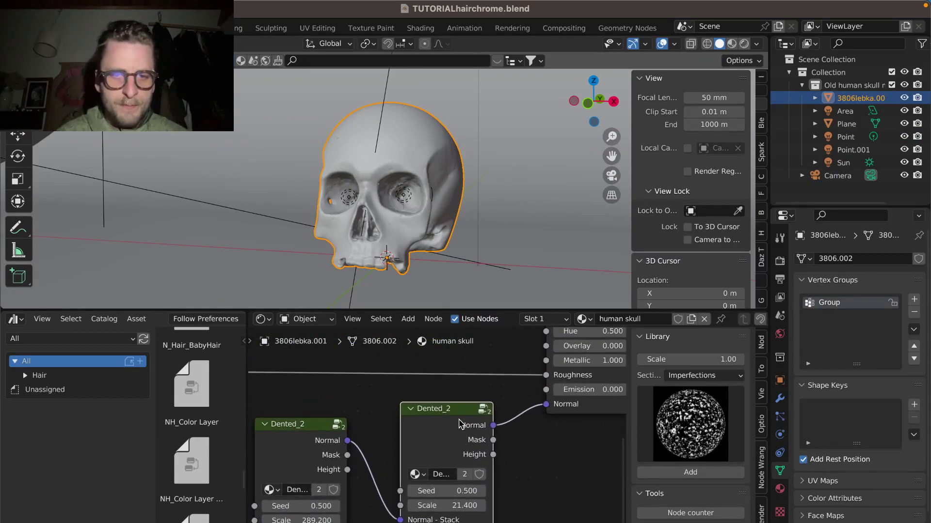
drag(515, 374, 264, 413)
click(507, 390)
scroll(550, 390, right, 2)
click(549, 389)
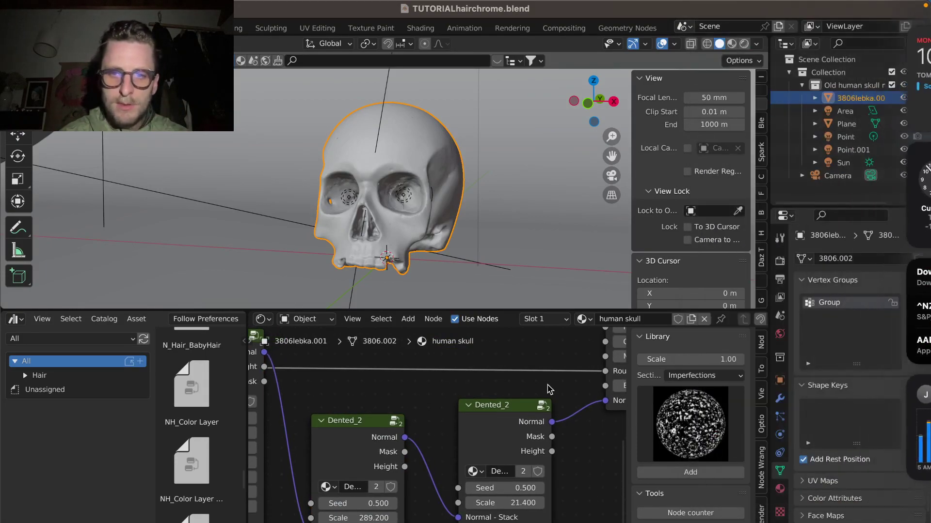
scroll(551, 385, right, 7)
scroll(551, 386, up, 4)
scroll(550, 385, down, 4)
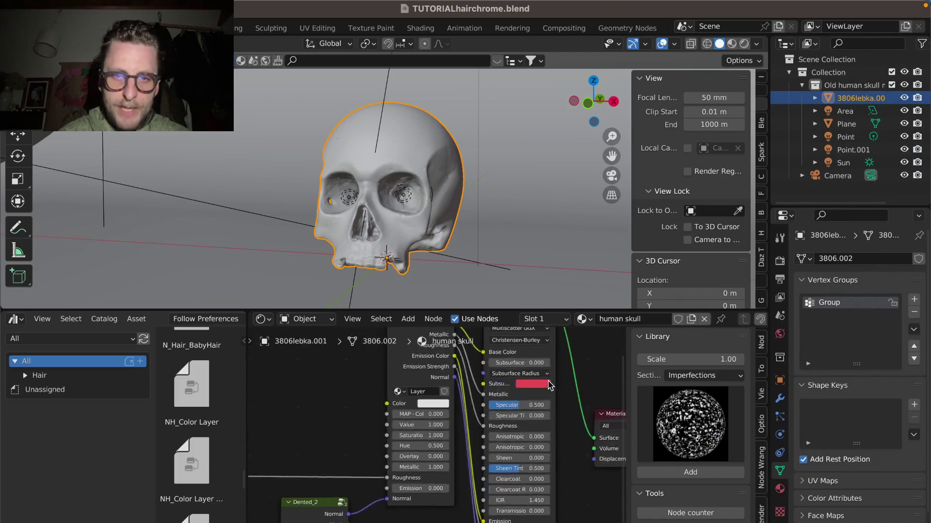
scroll(550, 385, down, 2)
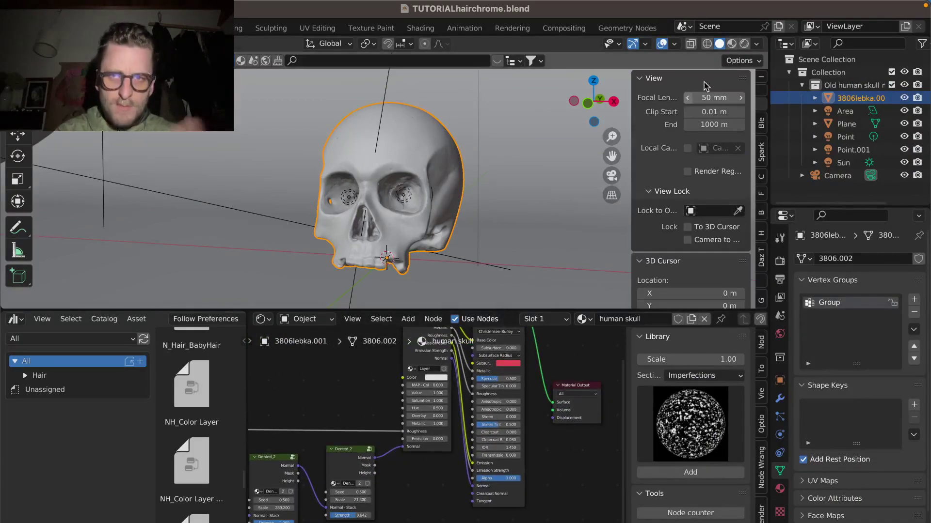
Preview the scene in rendered shading and inspect the two eye-socket point lights and the curved backdrop plane
click(744, 44)
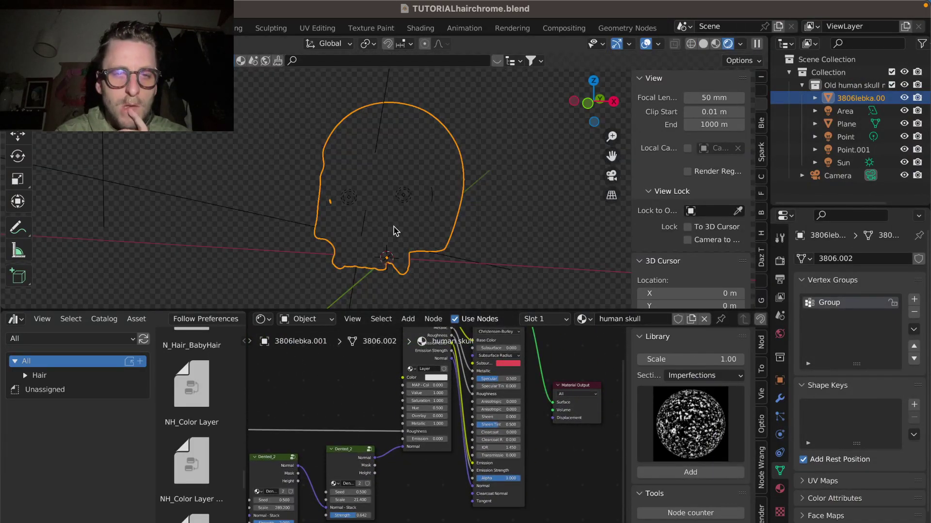
click(408, 194)
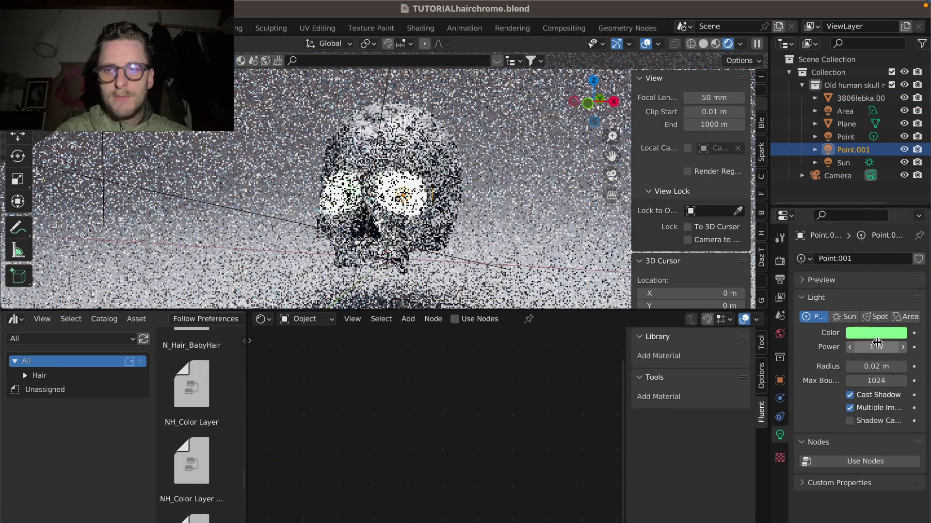
click(347, 199)
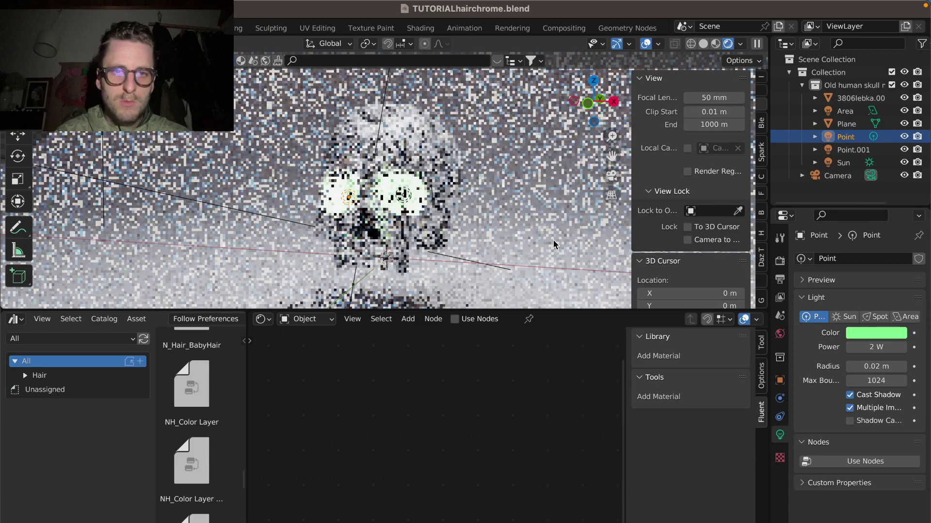
click(493, 242)
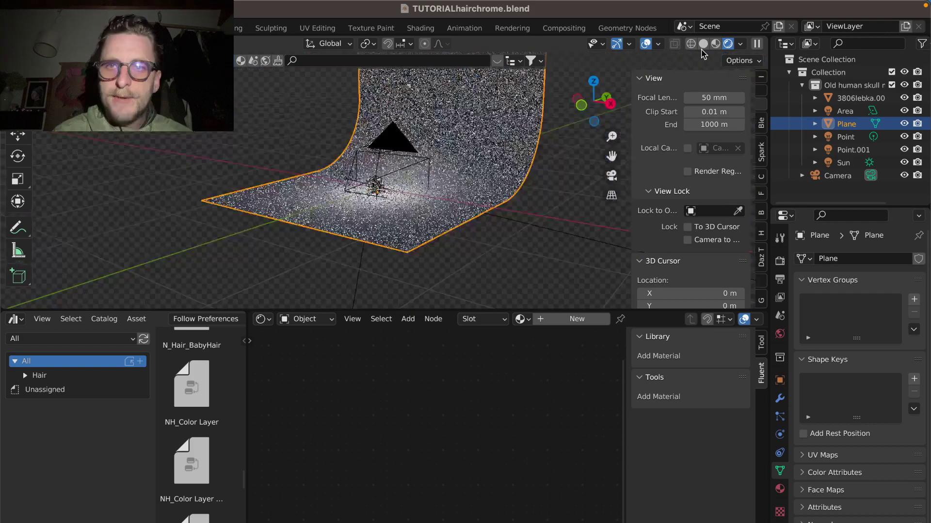
Return the viewport to solid shading, select the skull again and view it from the front
click(702, 43)
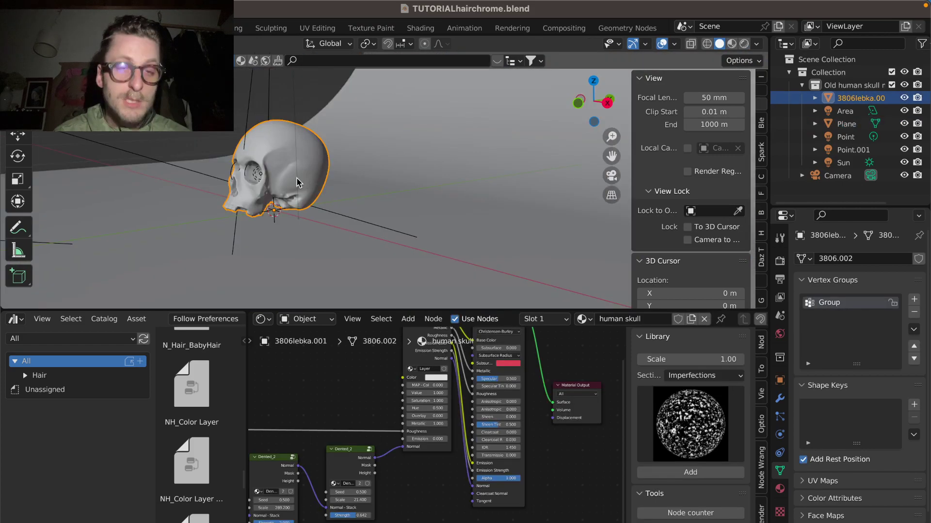
middle_drag(297, 182, 387, 139)
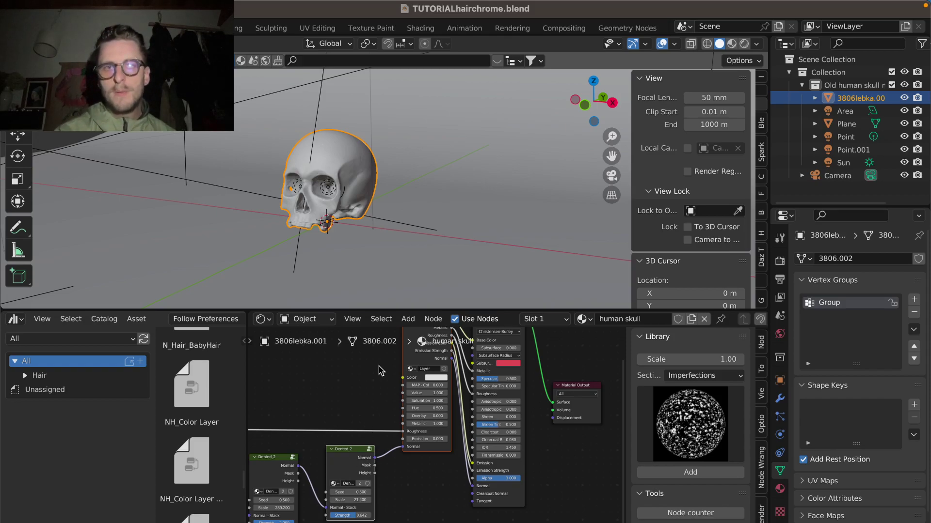
key(KP_1)
scroll(347, 232, up, 4)
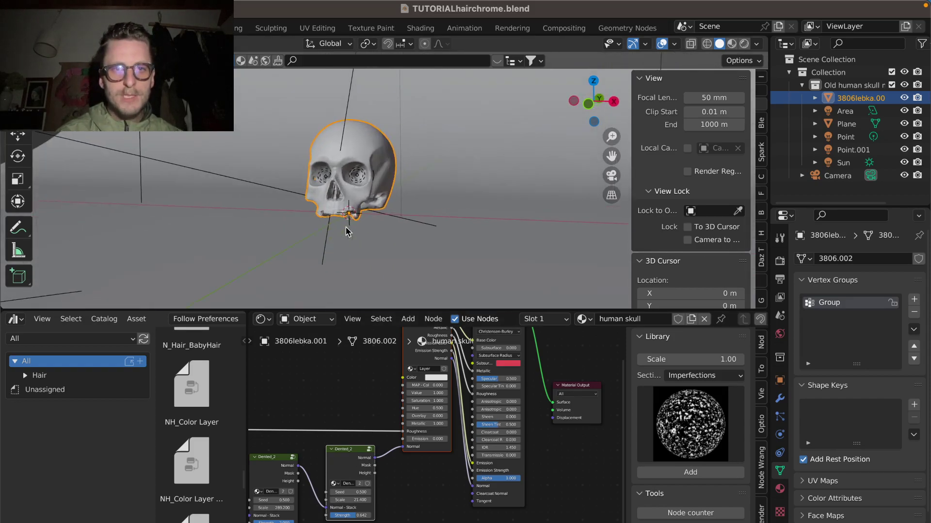
scroll(347, 232, down, 4)
scroll(347, 232, up, 3)
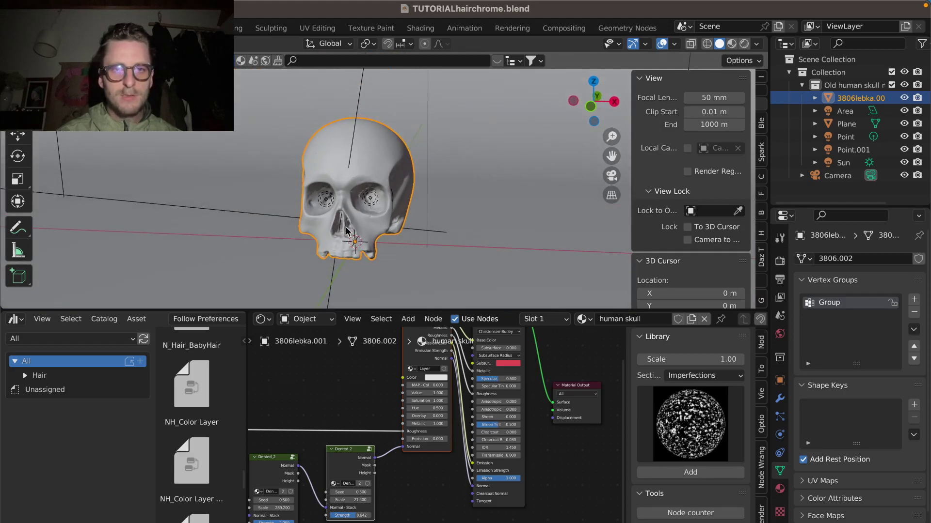
Inspect the skull's mesh density around the eye sockets in Edit Mode, then return to Object Mode
key(Tab)
scroll(387, 202, up, 6)
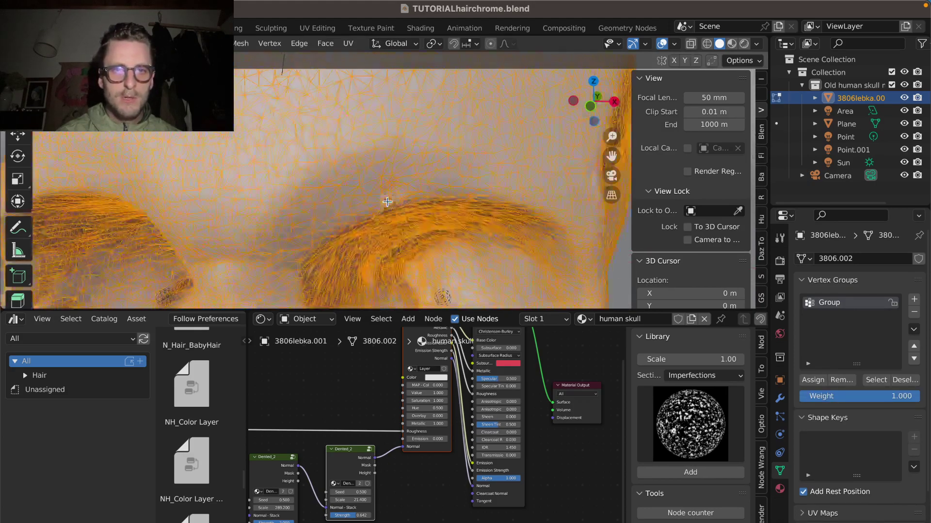
scroll(390, 205, down, 5)
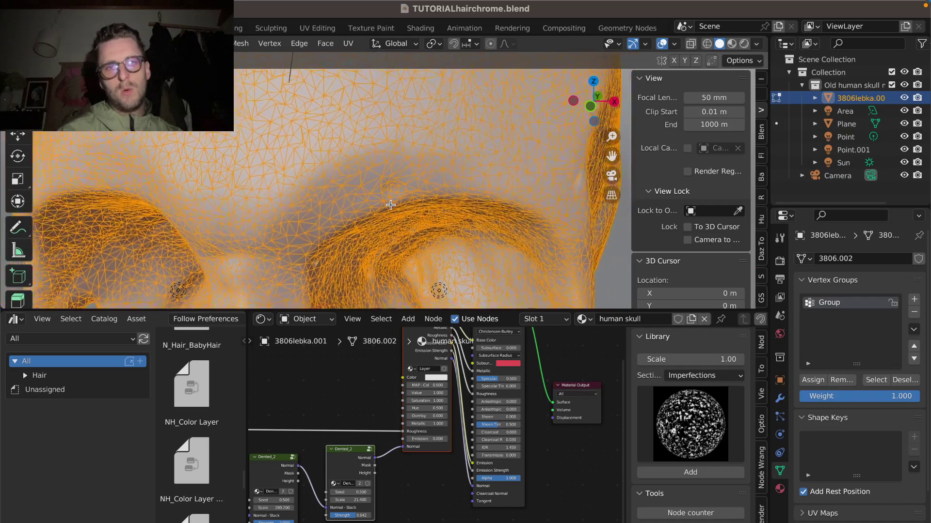
scroll(390, 205, up, 4)
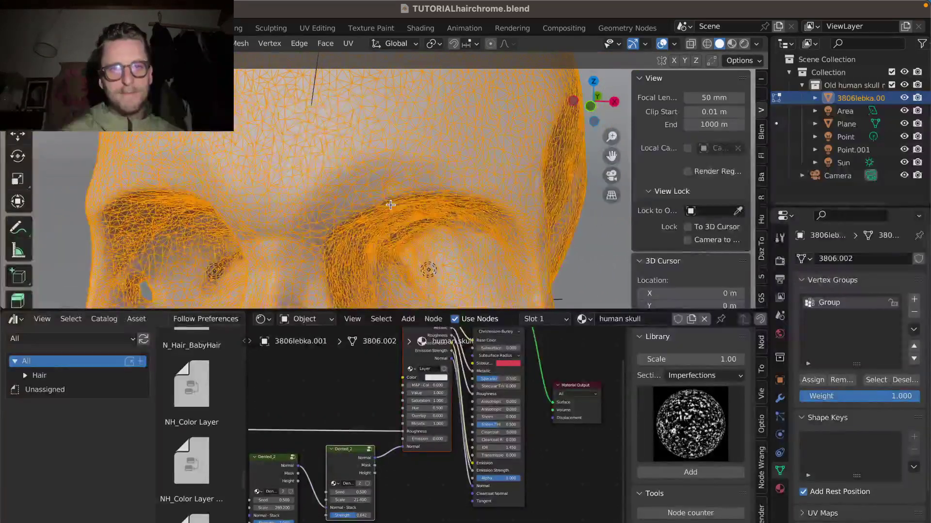
scroll(390, 205, down, 4)
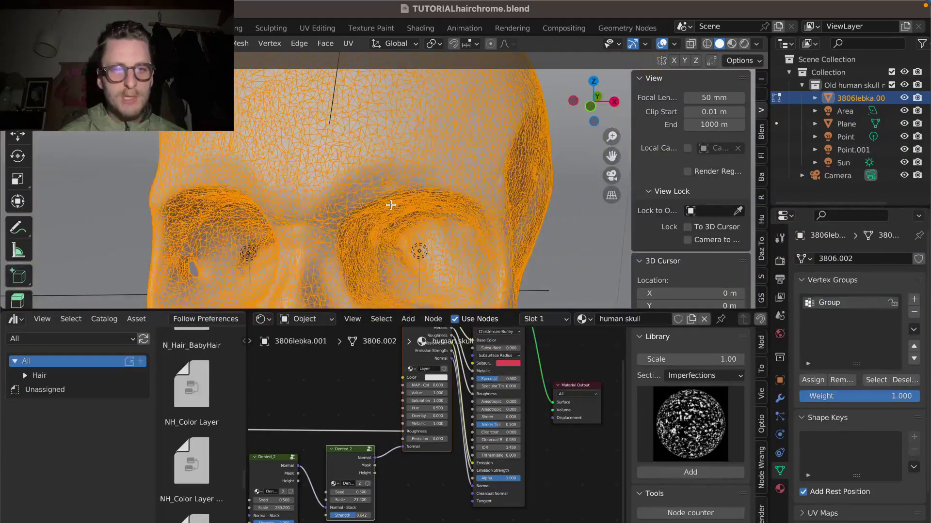
key(Tab)
scroll(390, 205, down, 4)
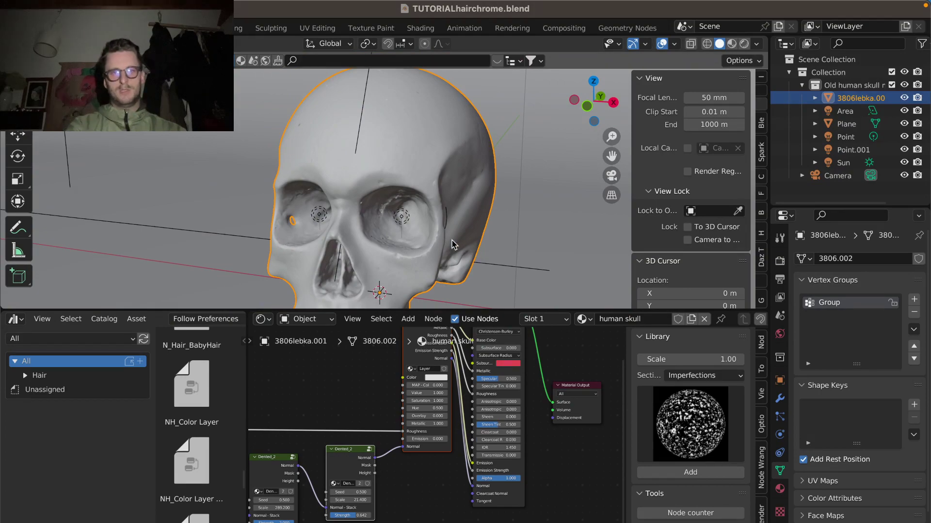
Add Quick Fur to the skull and hide the viewport overlays
key(shift+a)
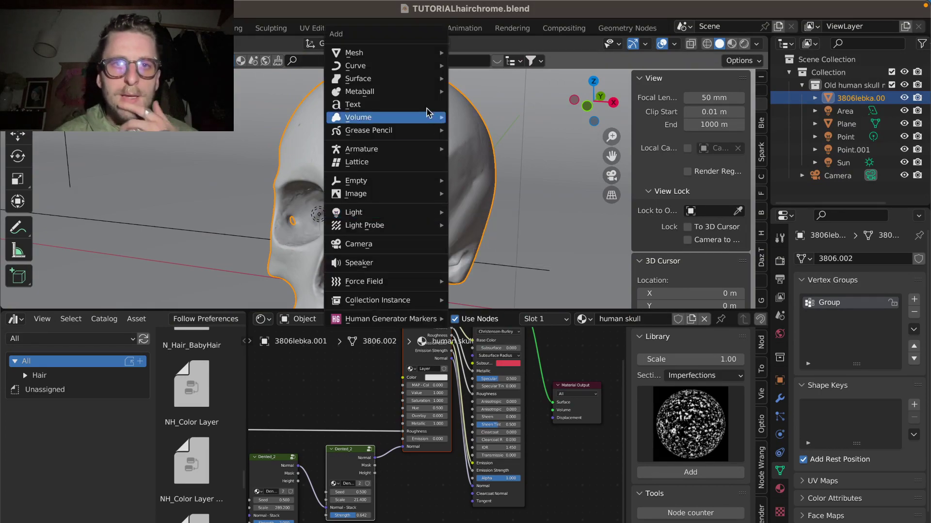
mouse_move(403, 67)
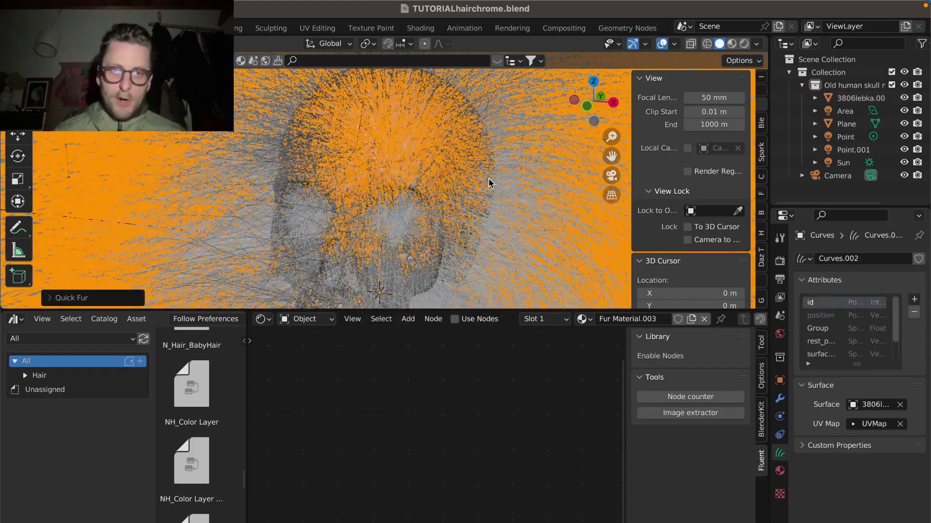
scroll(490, 184, down, 5)
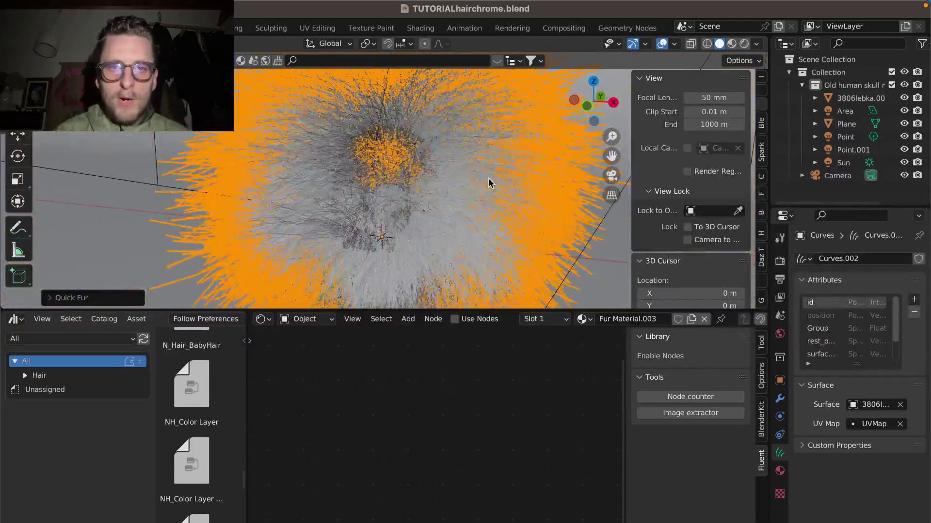
middle_drag(490, 184, 502, 169)
click(662, 43)
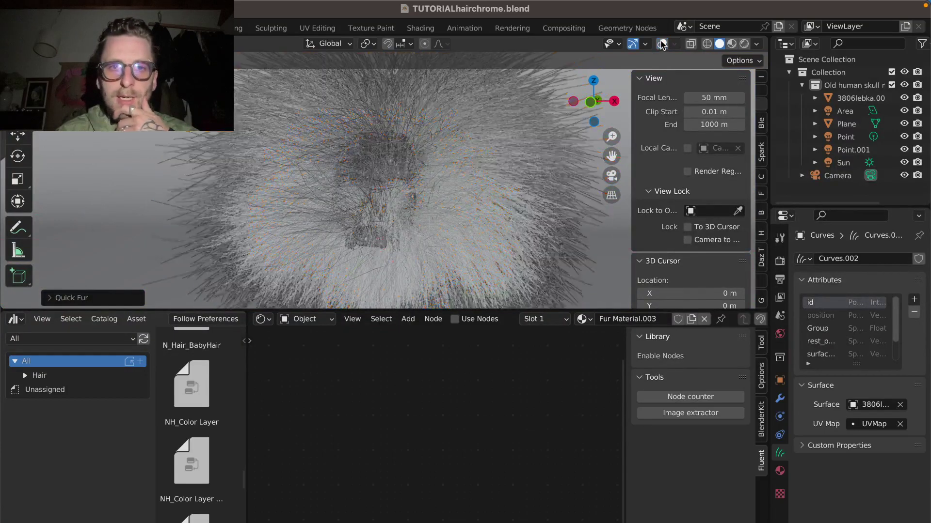
scroll(514, 212, down, 4)
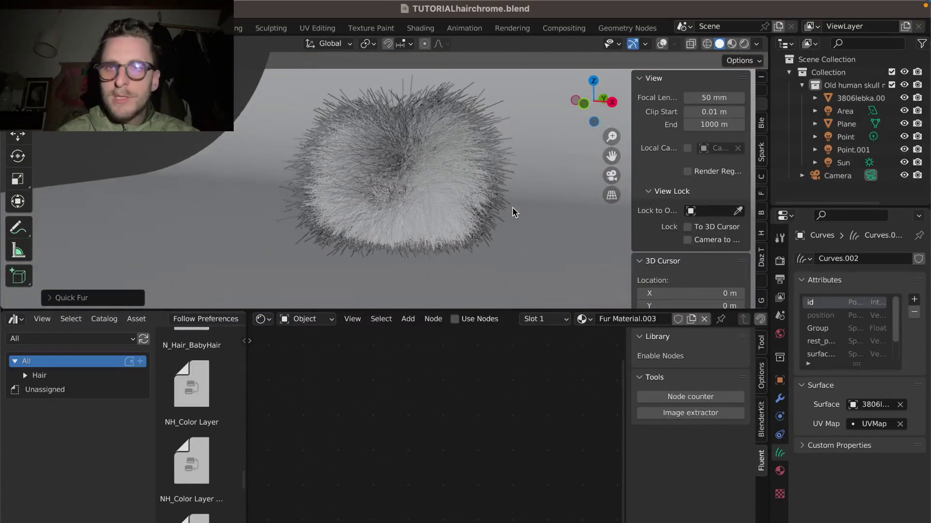
Preview the fur-covered skull in rendered shading, then return the viewport to solid shading
key(z)
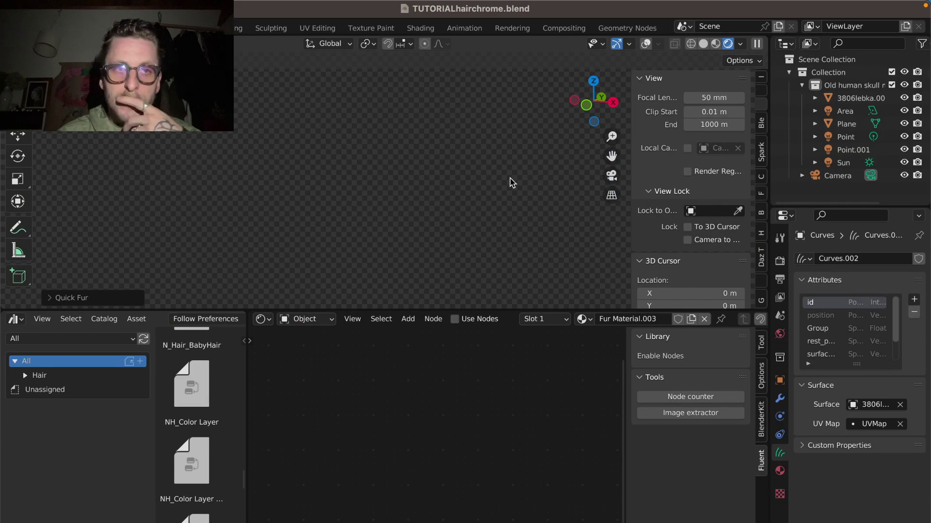
click(422, 194)
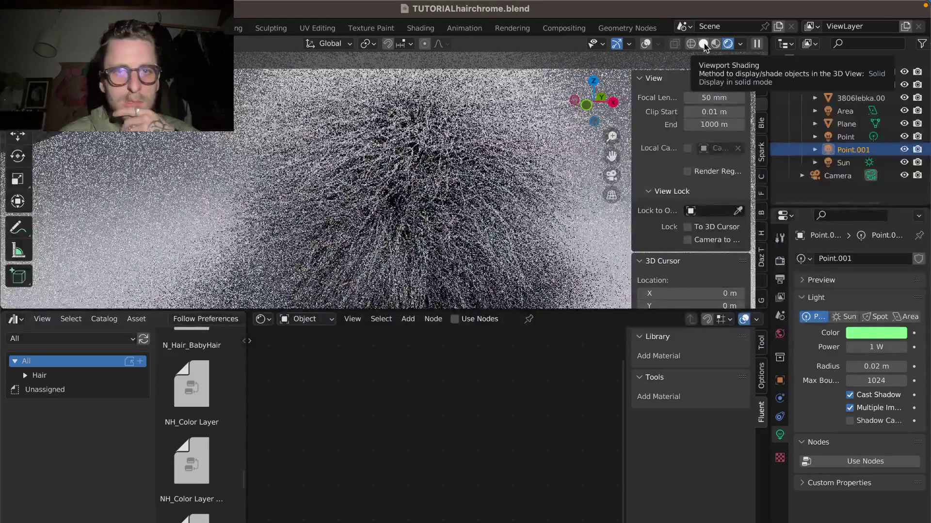
click(703, 45)
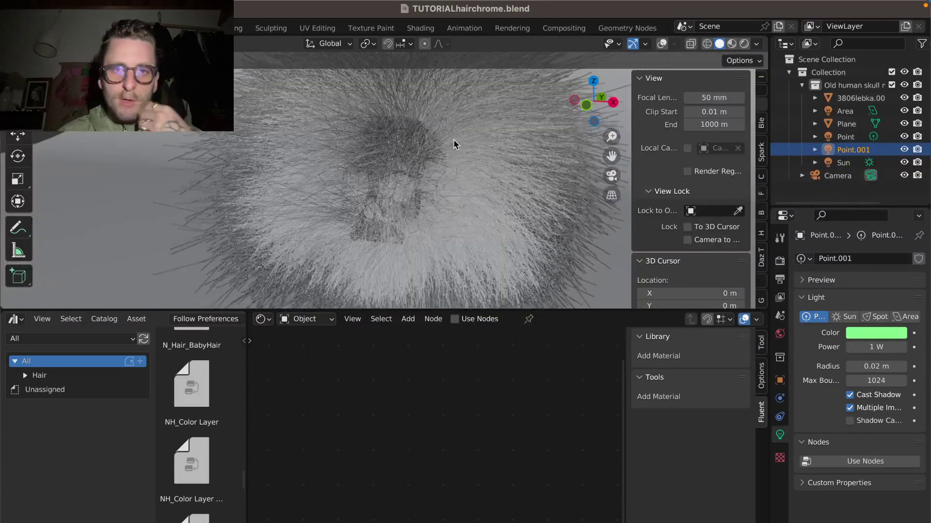
Select the fur curves on the skull and display their modifiers, checking the selection with the viewport overlays
click(426, 155)
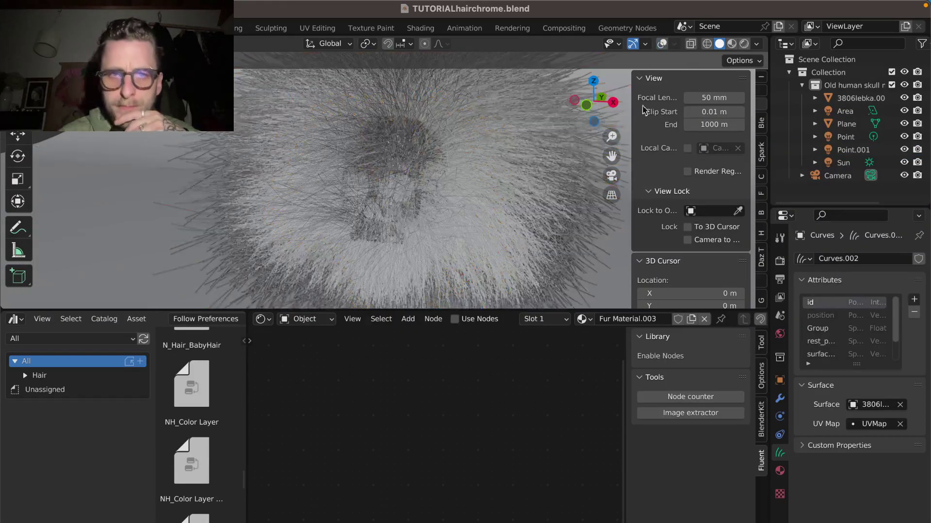
click(779, 399)
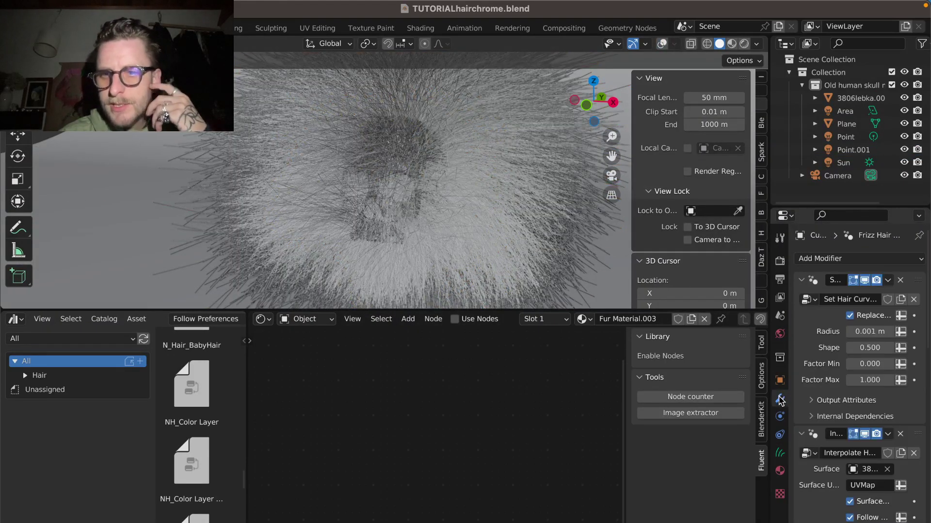
click(662, 44)
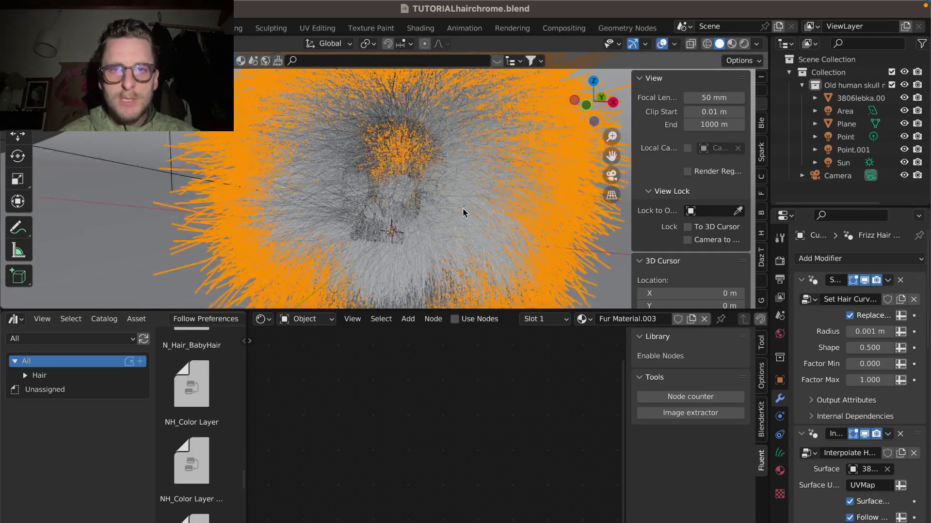
click(663, 44)
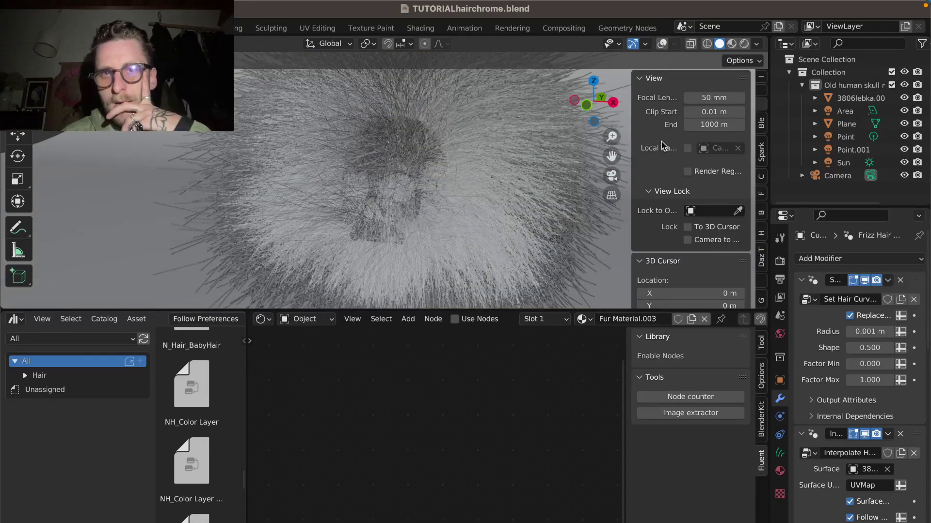
Examine the fur's modifier settings, from the Set Hair Curve profile modifier down to Frizz Hair Curves
scroll(862, 311, down, 2)
scroll(863, 310, down, 10)
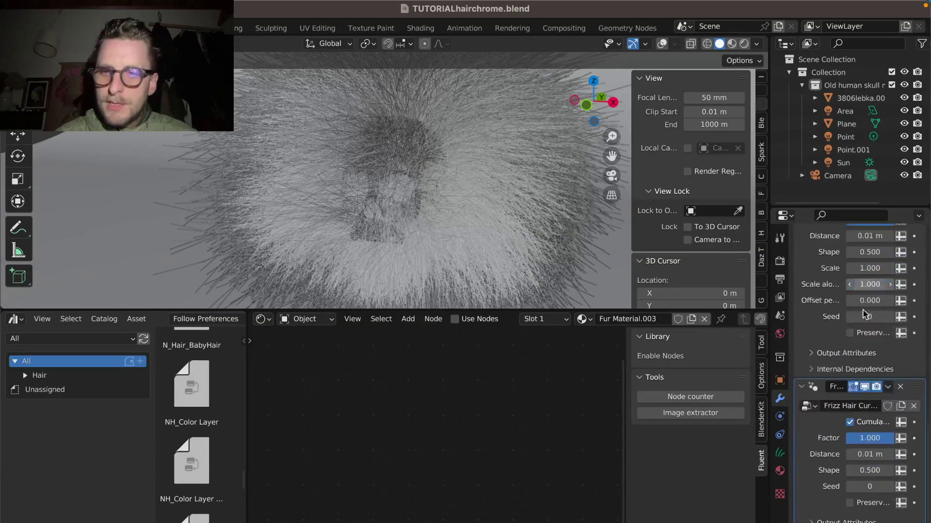
scroll(863, 311, up, 10)
scroll(863, 312, down, 10)
scroll(862, 313, up, 10)
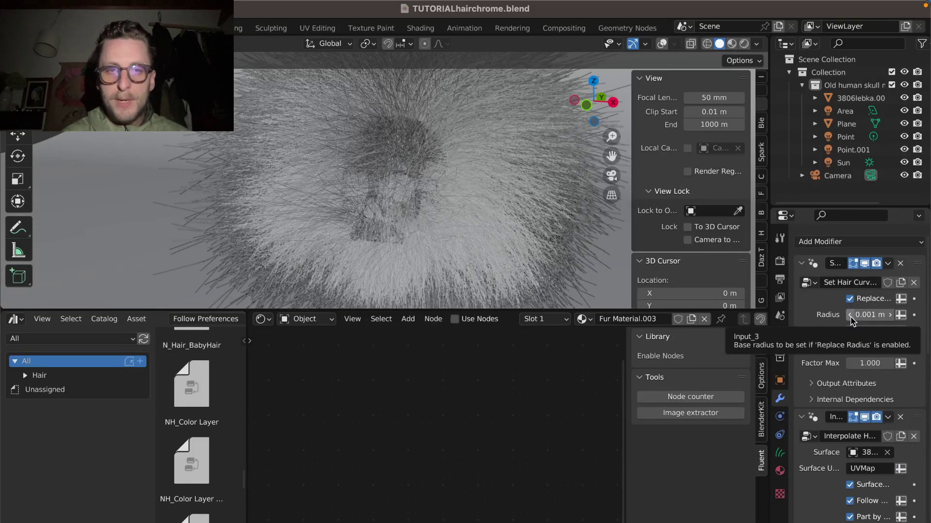
scroll(852, 315, up, 1)
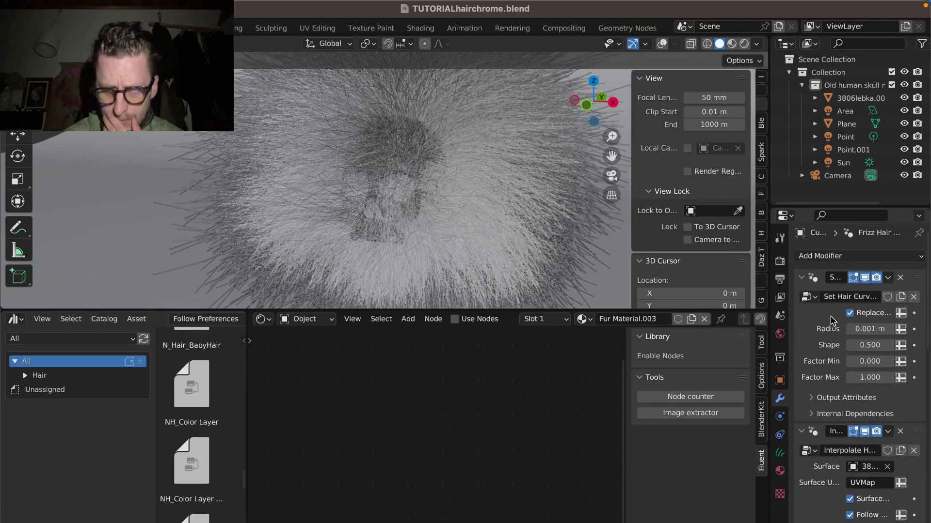
scroll(832, 321, down, 1)
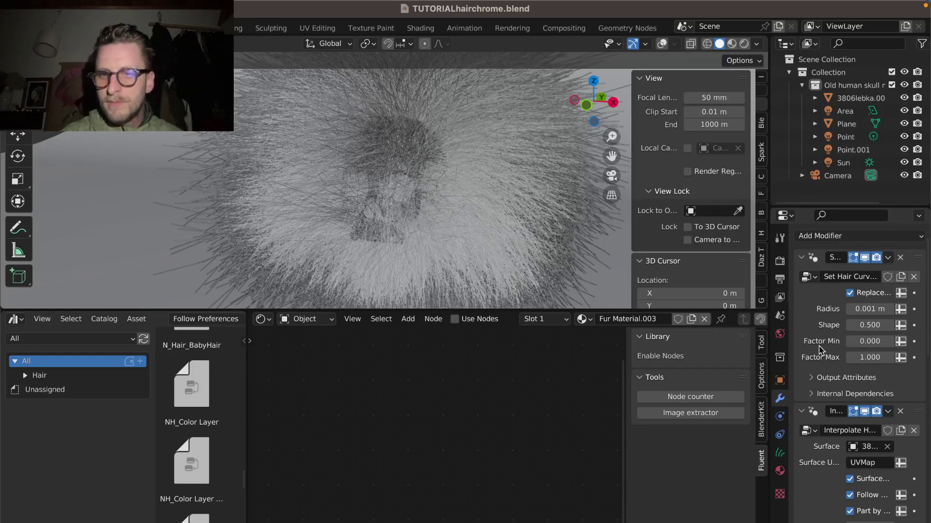
scroll(821, 349, up, 2)
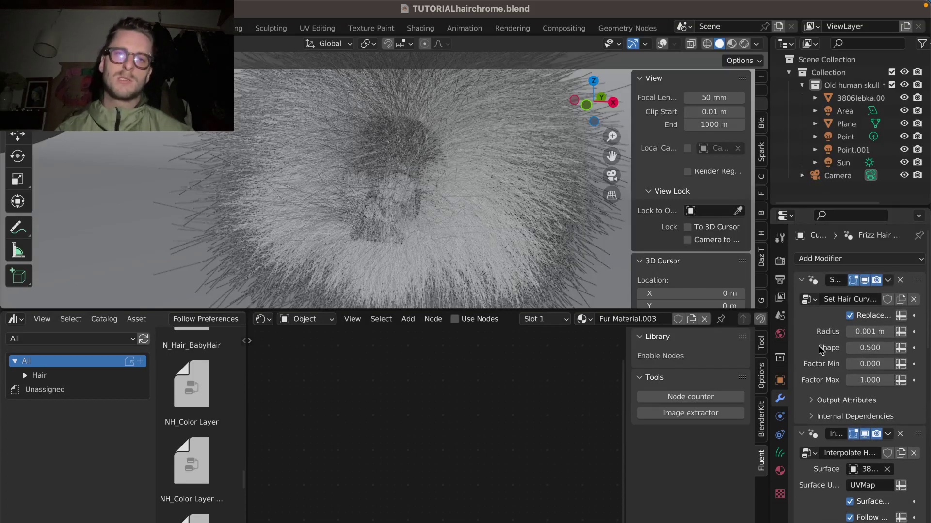
click(821, 349)
scroll(821, 351, down, 1)
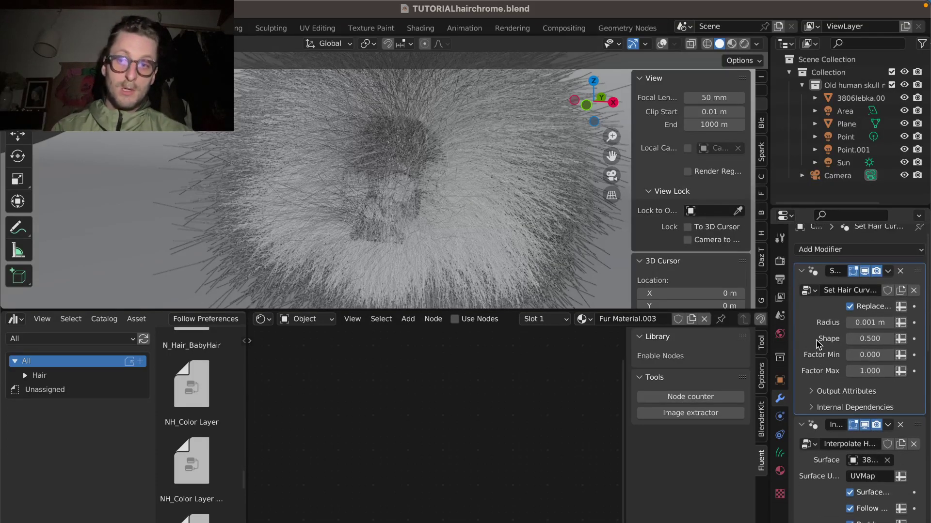
scroll(819, 345, down, 1)
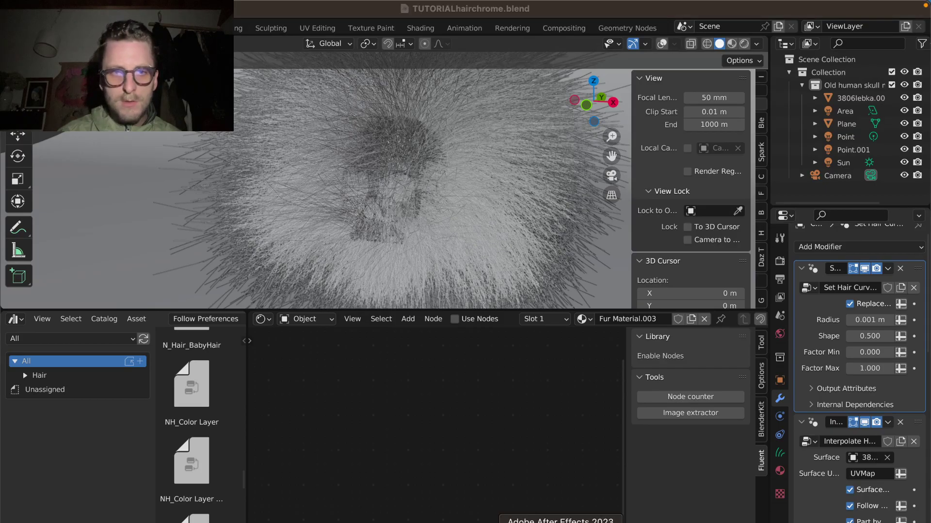
Switch to After Effects, play the preview of the FLOW hair animation as a reference, and return to Blender
click(488, 521)
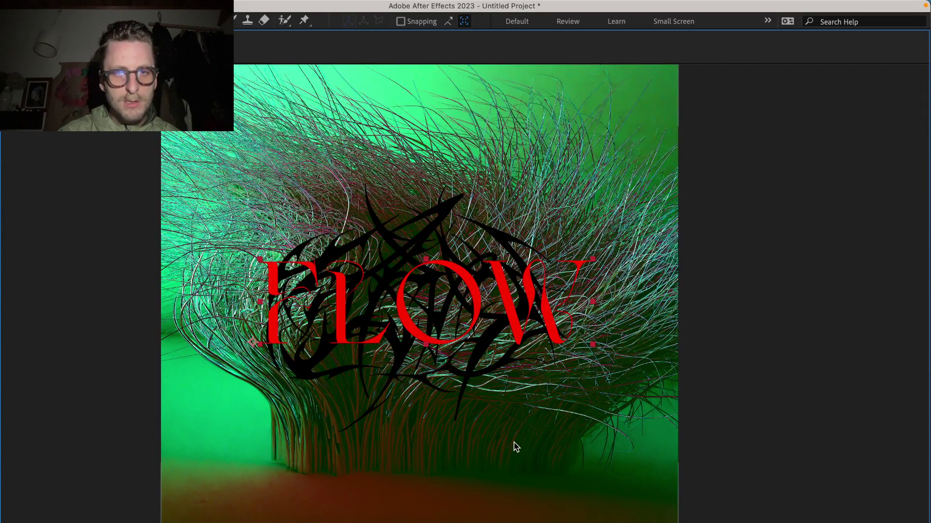
key(space)
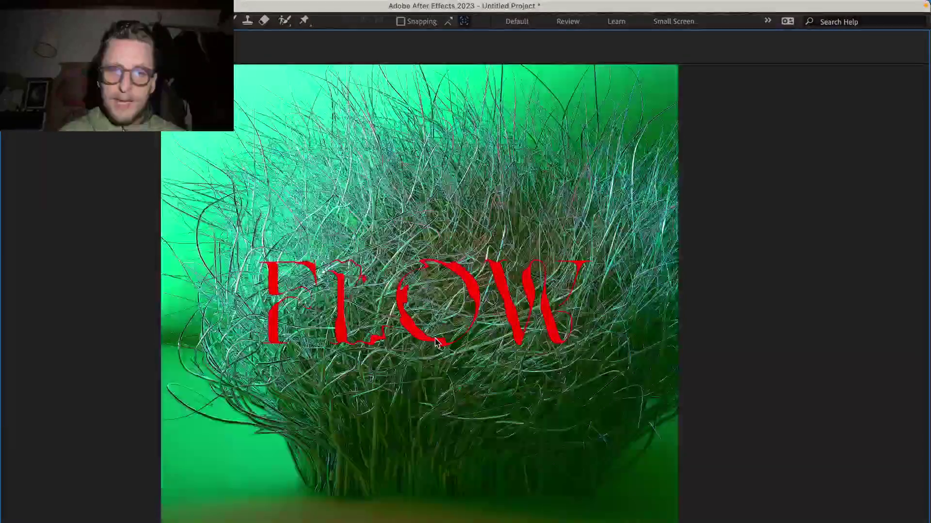
key(space)
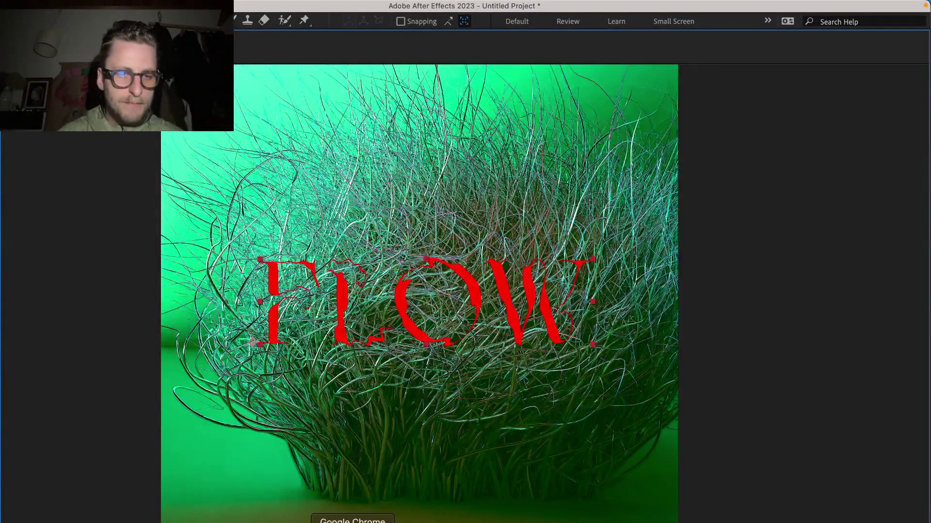
click(326, 522)
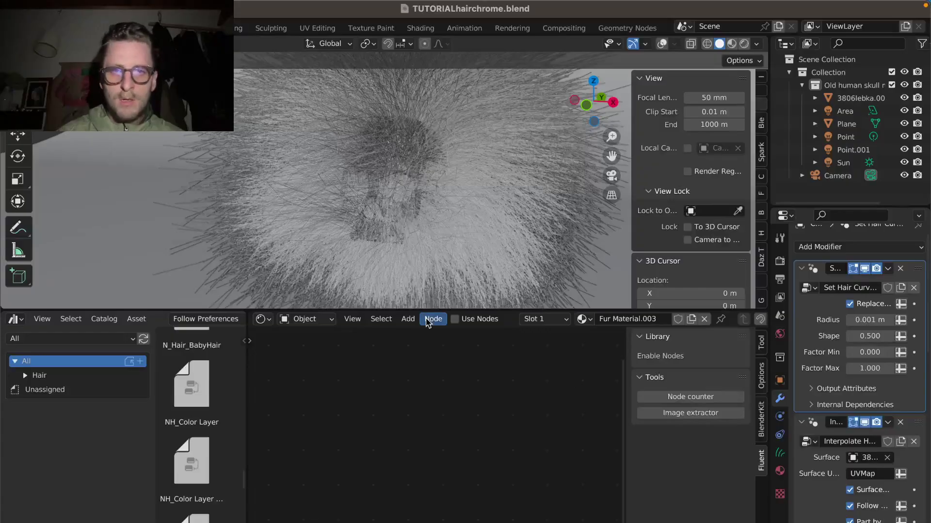
Unlink Fur Material.003 from the fur curves and create a new node-based material in its place
scroll(443, 257, down, 5)
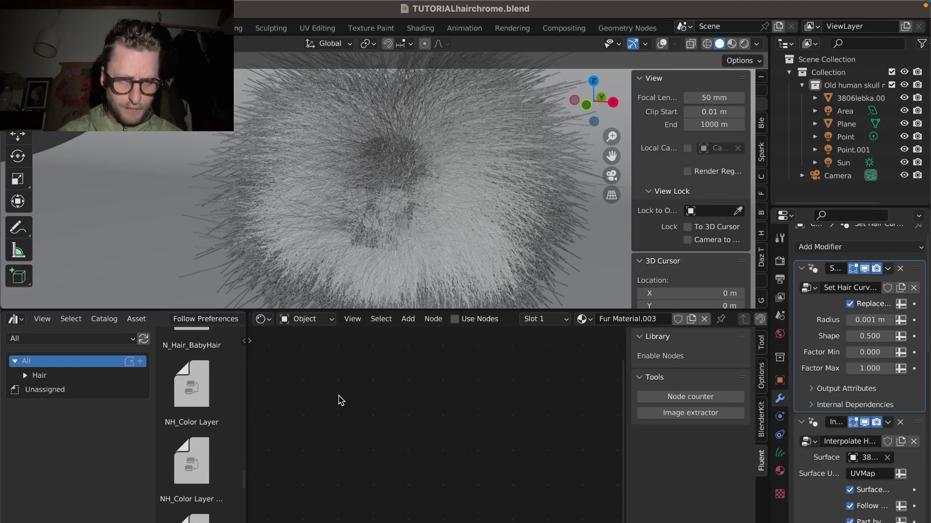
click(584, 319)
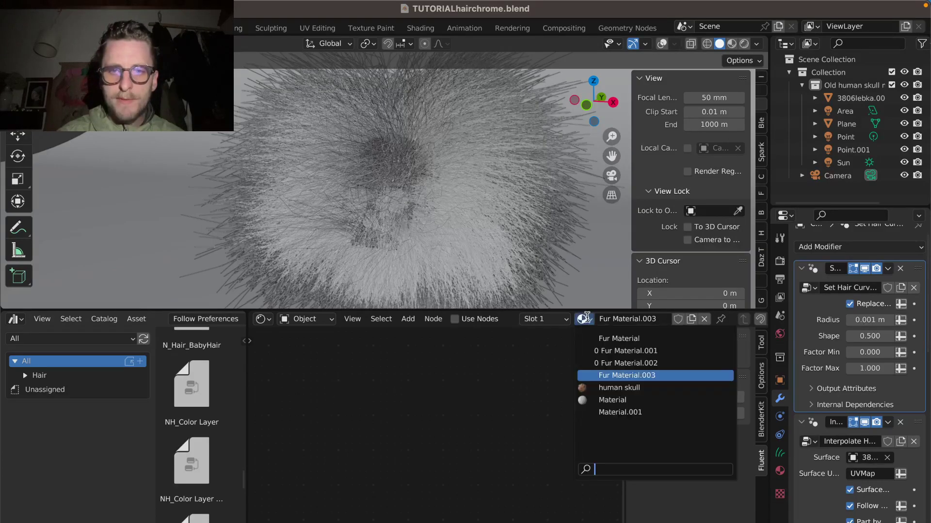
click(704, 318)
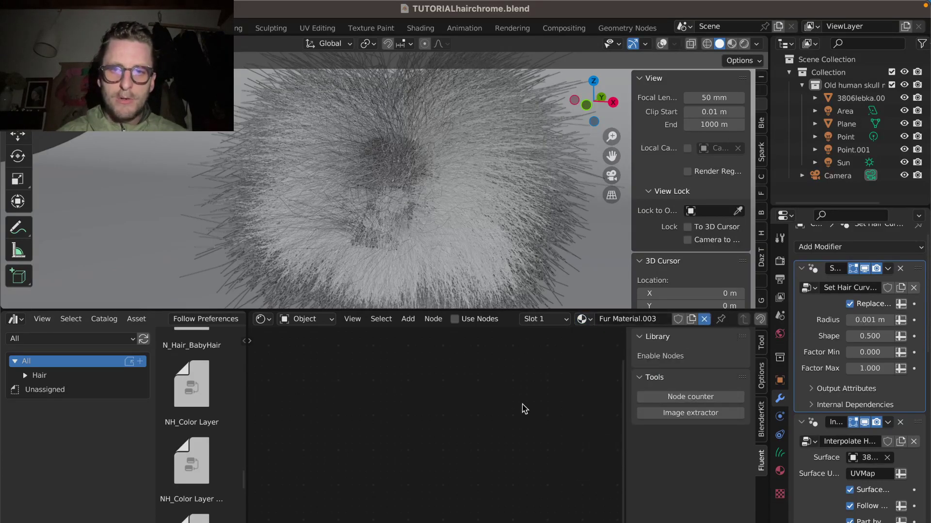
click(565, 322)
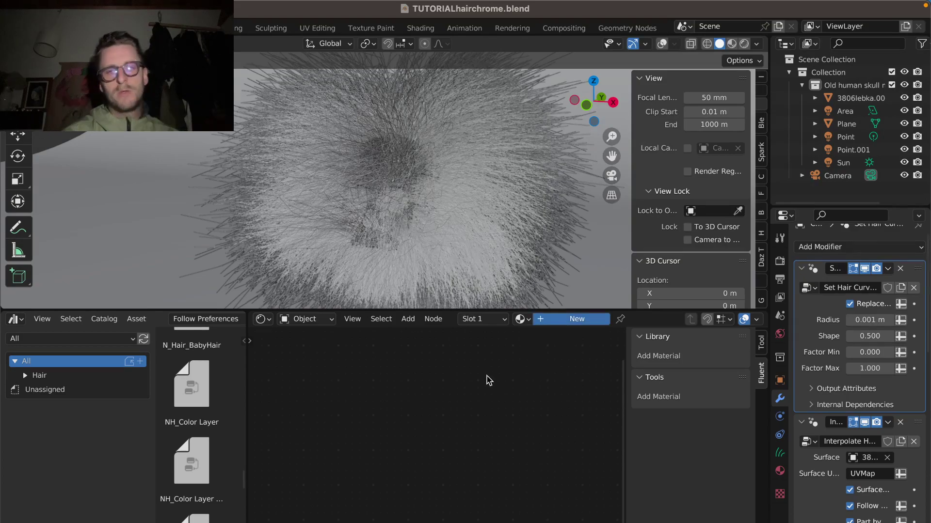
key(grave)
click(358, 379)
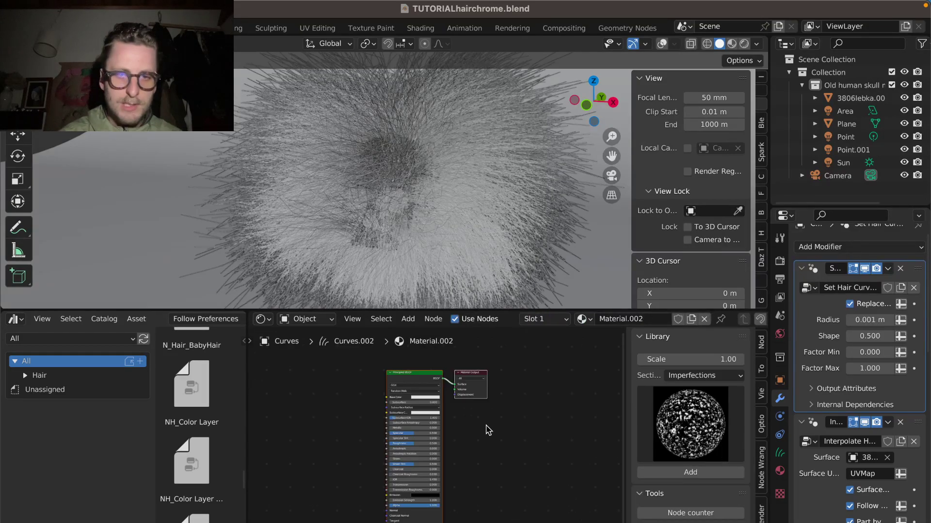
Set the new fur material's Principled BSDF to Metallic 1.000 and Specular 0.241
scroll(488, 430, up, 3)
drag(368, 462, 366, 481)
middle_drag(546, 414, 541, 459)
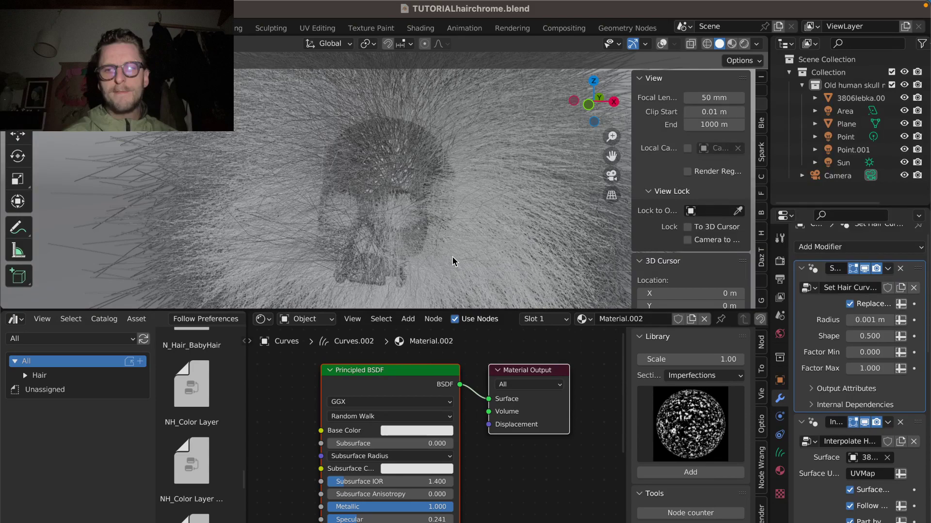
Set Factor Min to 0.200 in the hair profile modifier and reduce the density mask in the Interpolate Hair modifier to 0.399
middle_drag(452, 256, 467, 261)
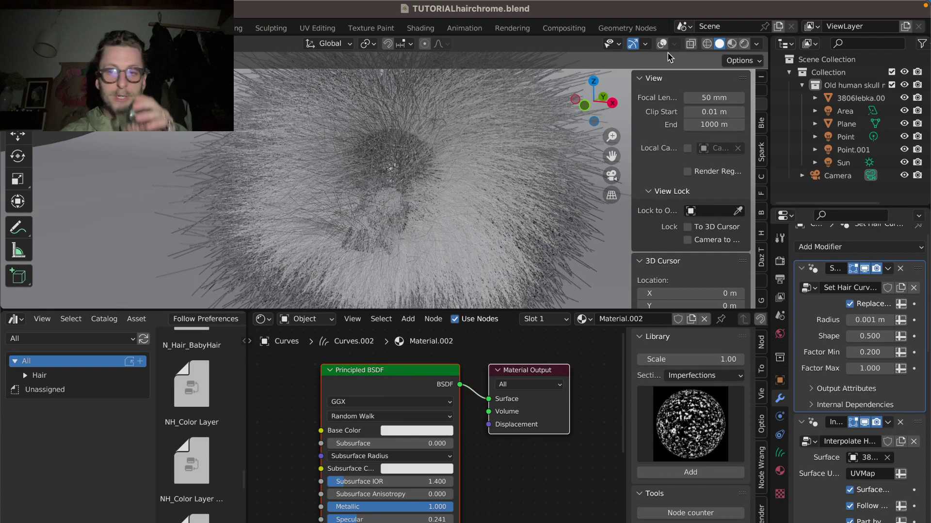
scroll(858, 364, down, 10)
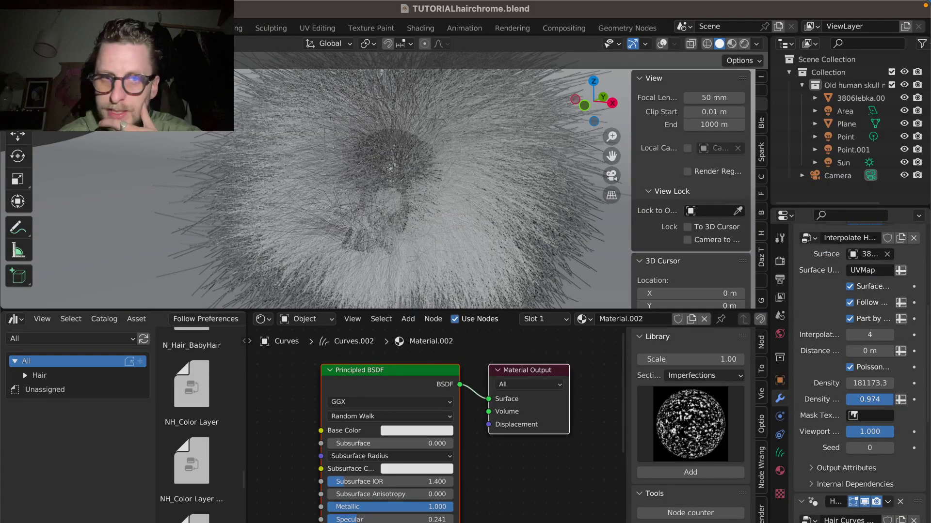
drag(892, 399, 865, 400)
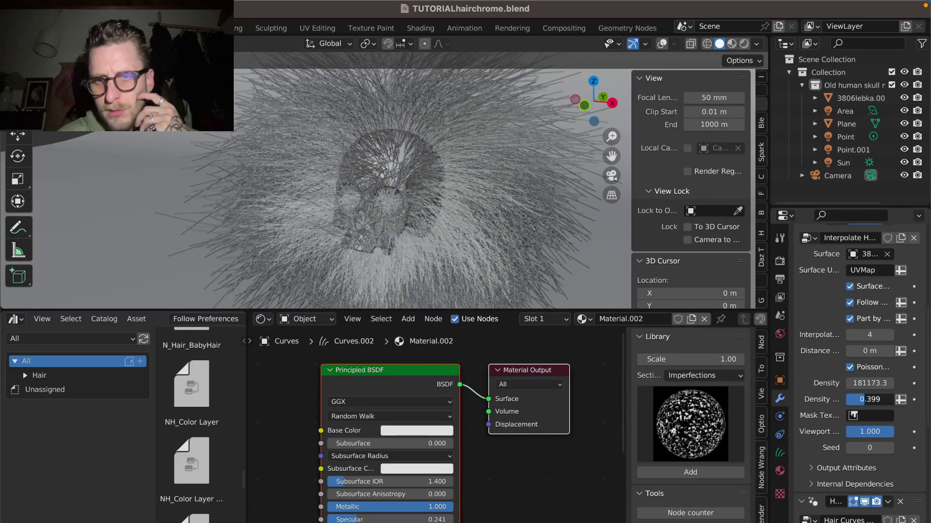
Lower the Factor of the Hair Curves Noise modifier to 0.268
scroll(889, 426, down, 6)
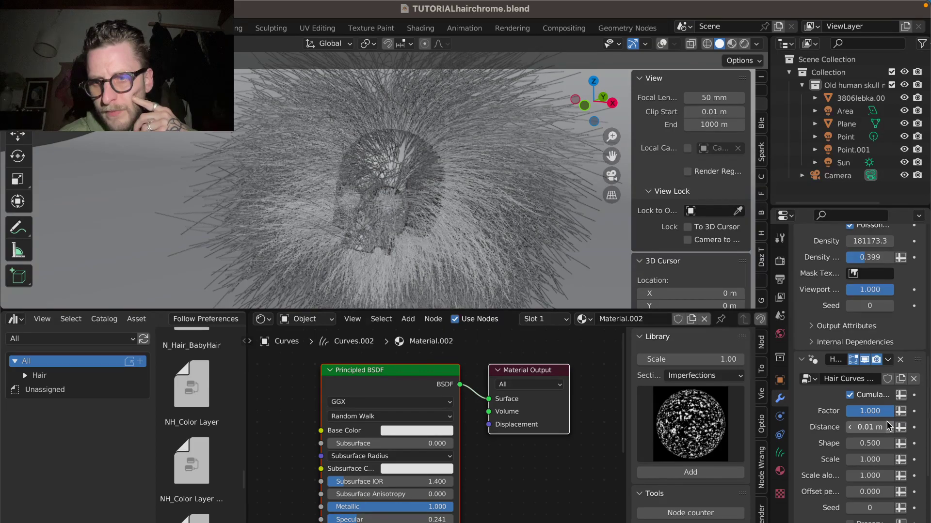
scroll(888, 426, down, 1)
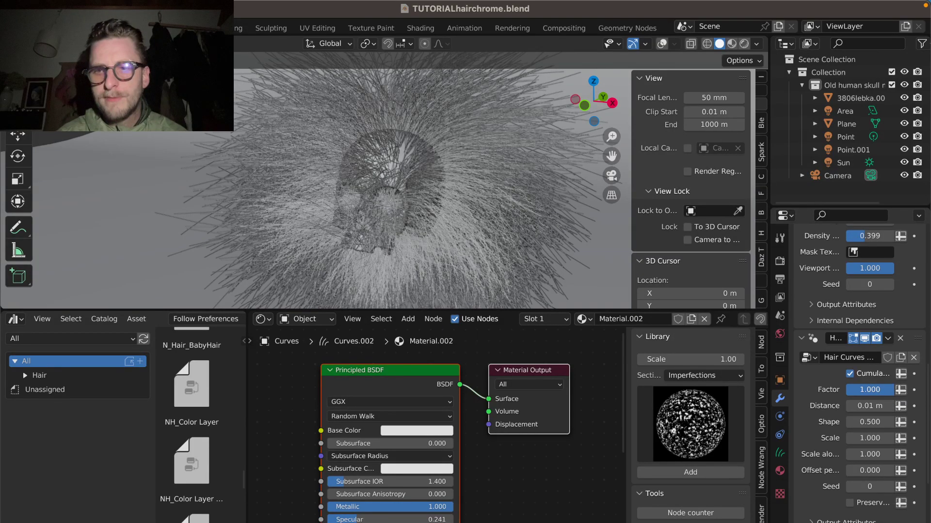
drag(883, 390, 882, 390)
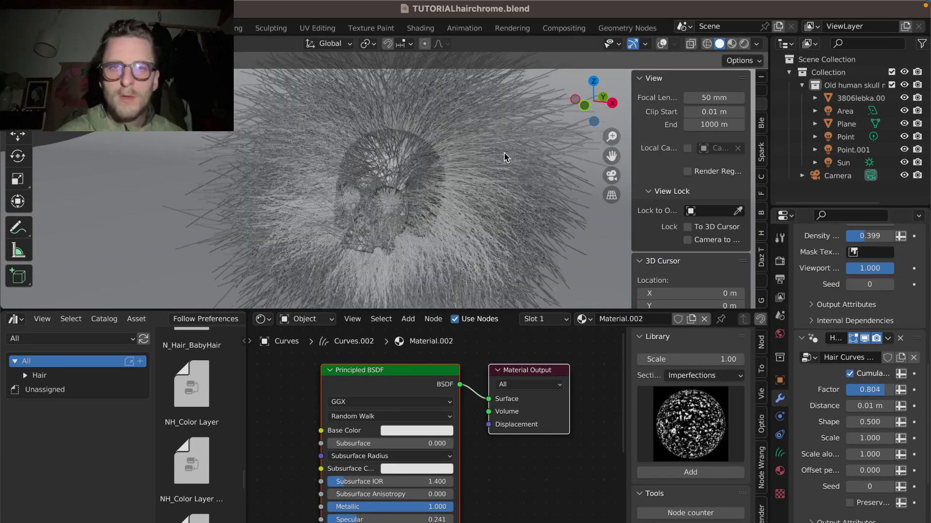
drag(884, 390, 867, 390)
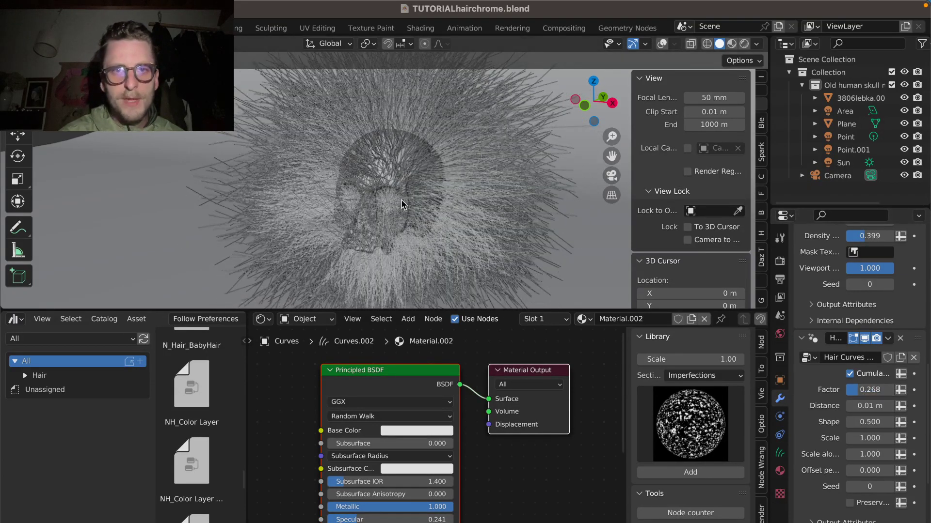
Inspect the fur around the eye socket up close and switch the fur curves to Sculpt Mode
scroll(401, 204, up, 5)
scroll(401, 204, up, 2)
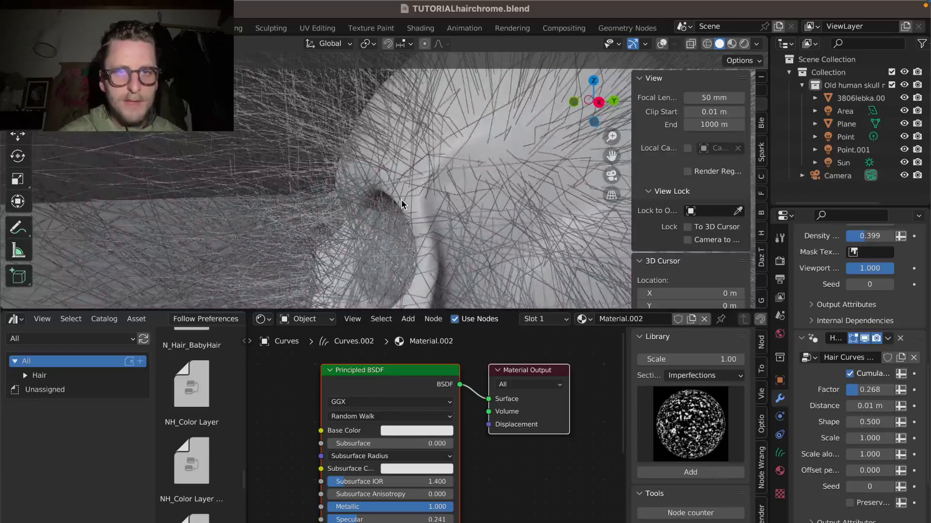
scroll(402, 205, down, 6)
key(ctrl+Tab)
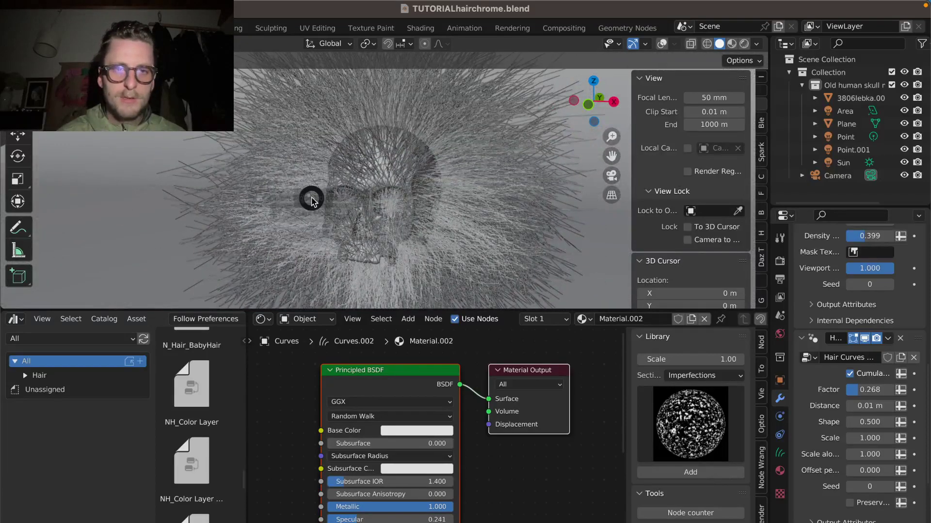
click(329, 270)
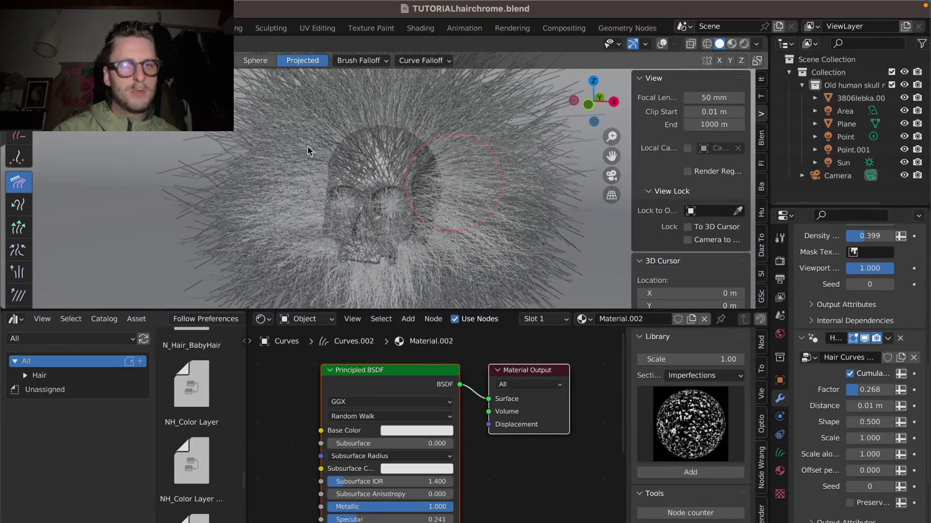
Comb the fur across the upper part of the skull with the Comb brush, then return to Object Mode
scroll(366, 202, up, 3)
scroll(365, 203, down, 3)
scroll(367, 203, up, 1)
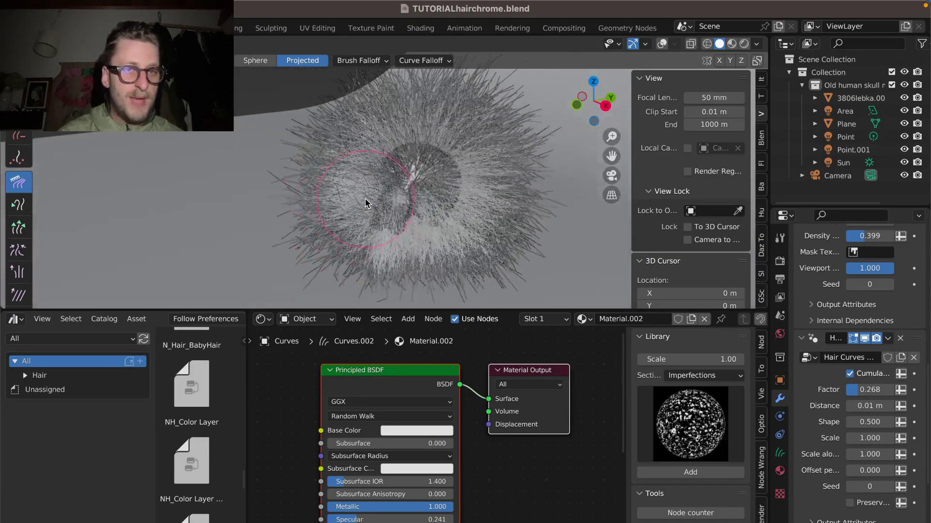
drag(550, 145, 388, 156)
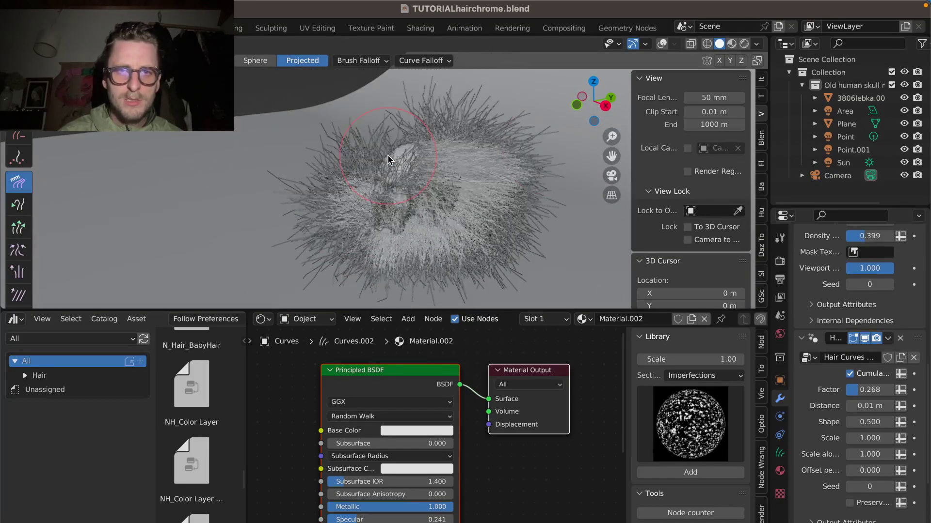
scroll(475, 201, up, 5)
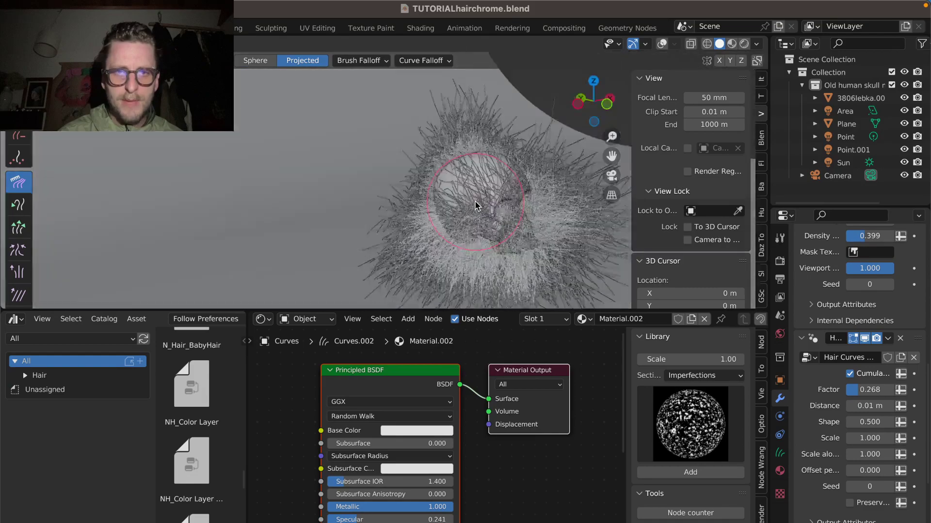
scroll(475, 200, down, 5)
scroll(475, 201, up, 3)
key(ctrl+Tab)
click(381, 206)
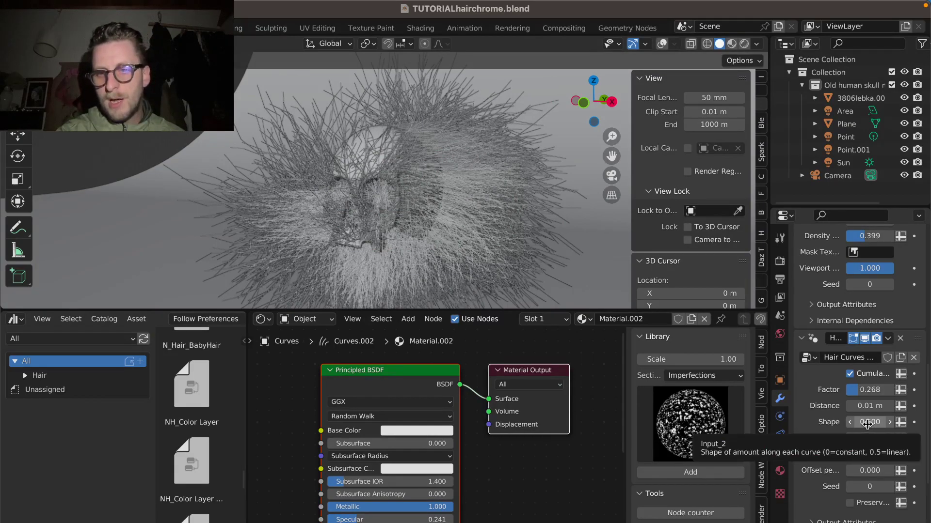
Keyframe the Hair Curves Noise modifier's Shape at 0.500 on frame 1 and split off an enlarged Timeline area below the viewport
key(i)
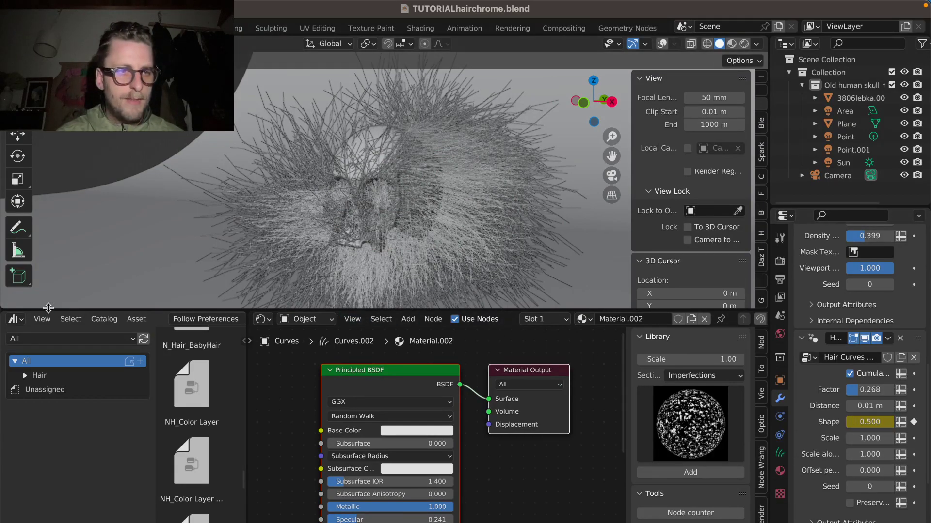
right_click(86, 310)
click(85, 323)
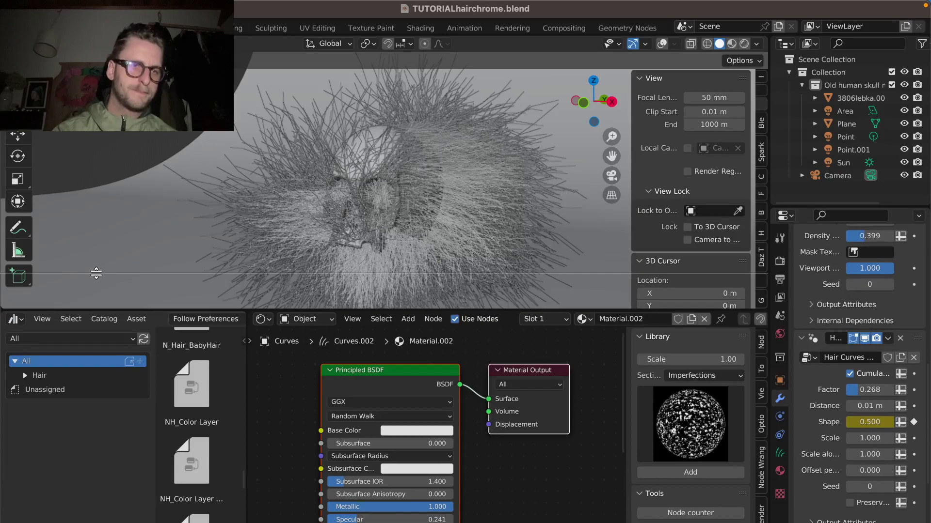
click(92, 273)
click(16, 282)
click(85, 335)
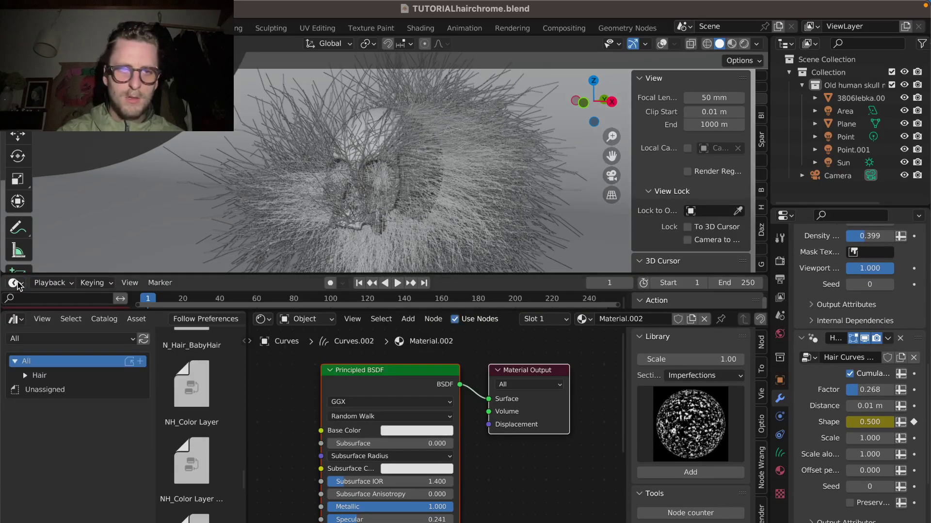
drag(189, 271, 189, 228)
drag(291, 310, 290, 370)
At frame 64, set the Hair Curves Noise modifier's Shape to 10 and keyframe it
key(space)
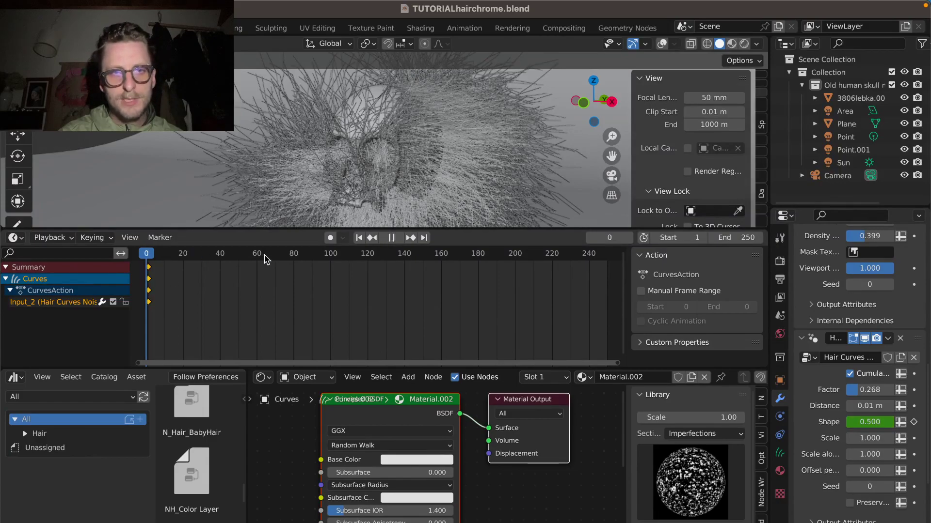
key(space)
click(870, 422)
text(10)
key(Return)
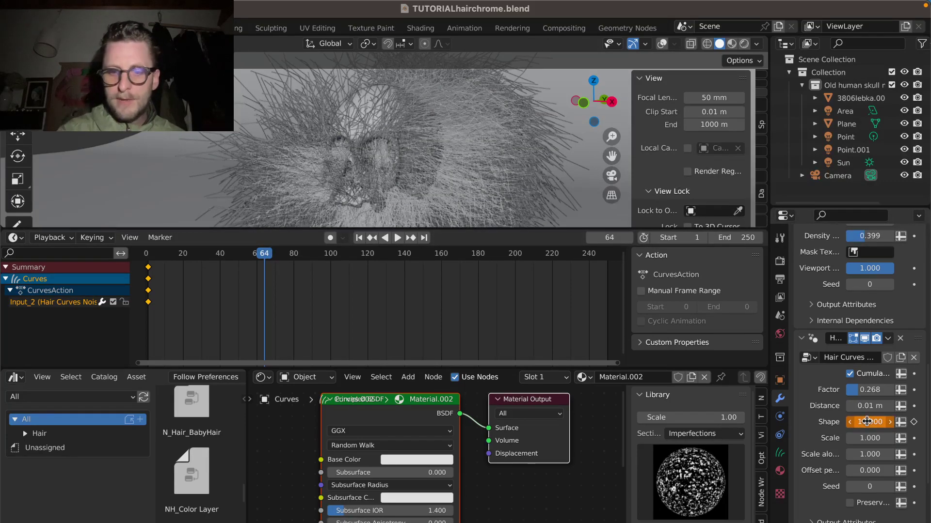
key(i)
Play and scrub the fur animation between the two Shape keyframes, stopping at frame 33
key(ctrl+shift+space)
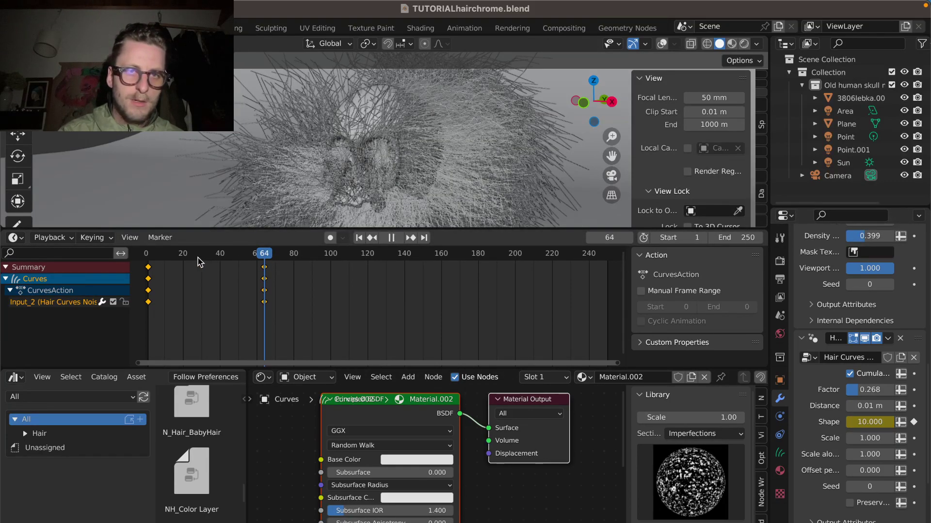
click(184, 261)
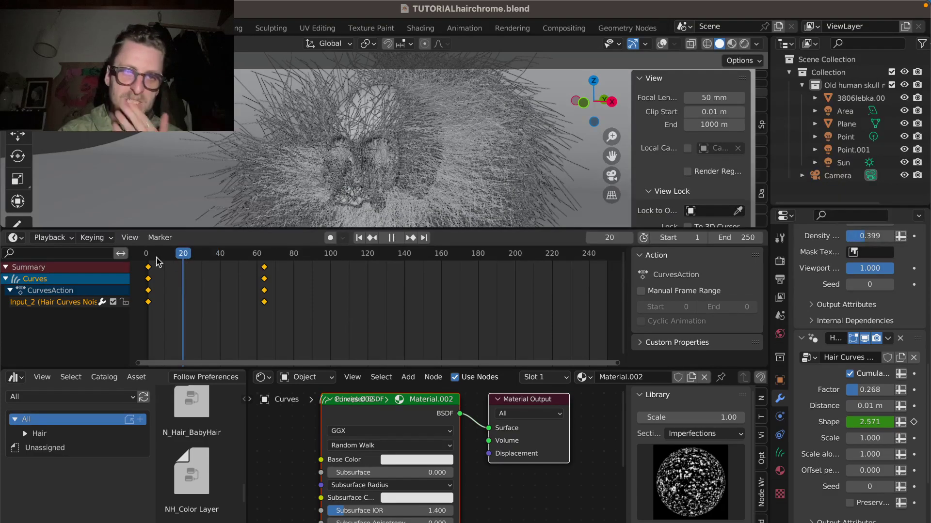
click(147, 260)
key(space)
key(space)
key(space)
click(210, 255)
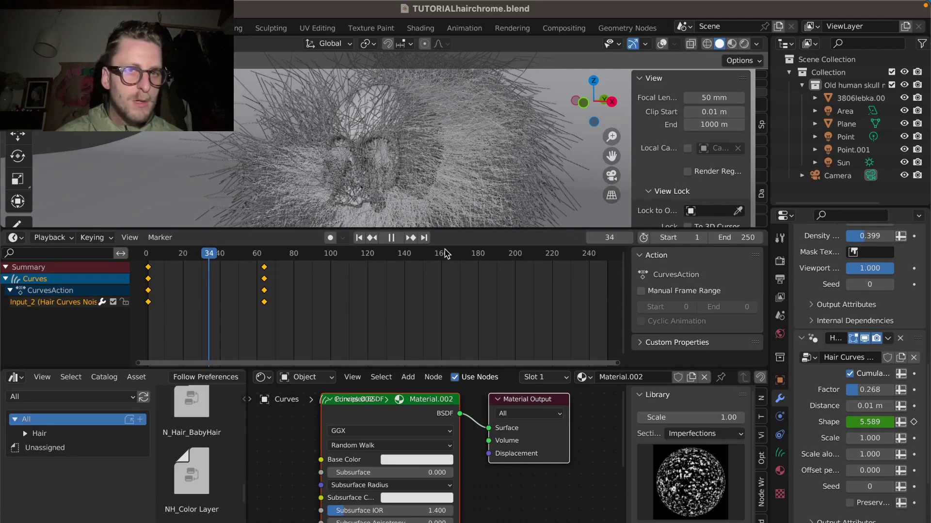
key(Left)
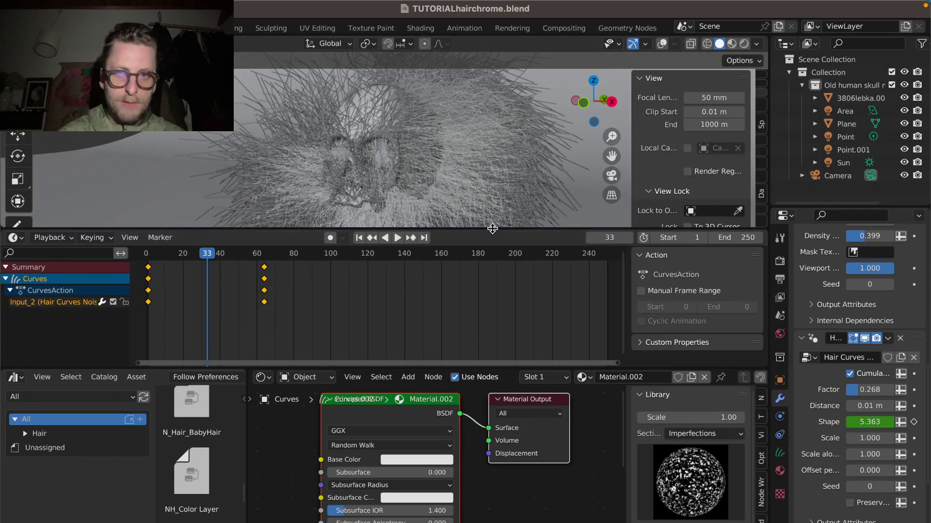
Shrink the Timeline and enlarge the 3D viewport to give the furry skull more room
drag(458, 365, 456, 448)
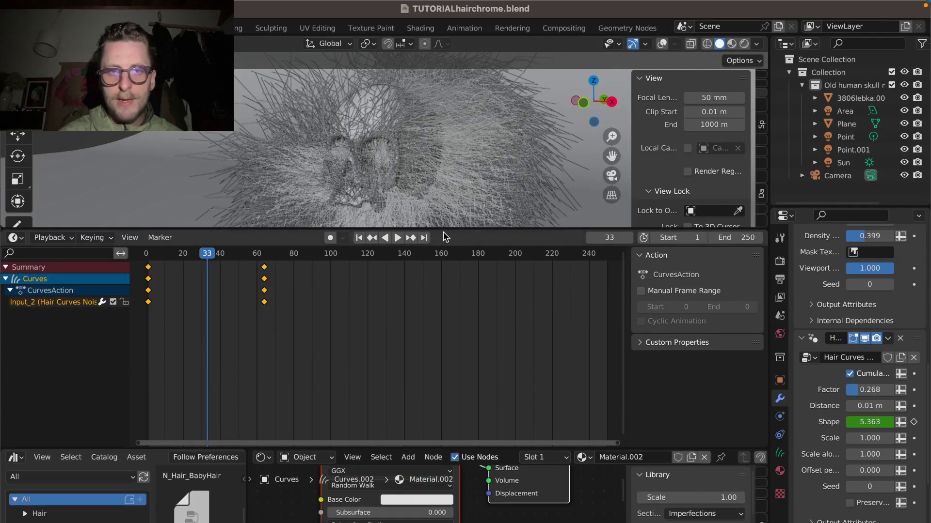
drag(443, 228, 442, 367)
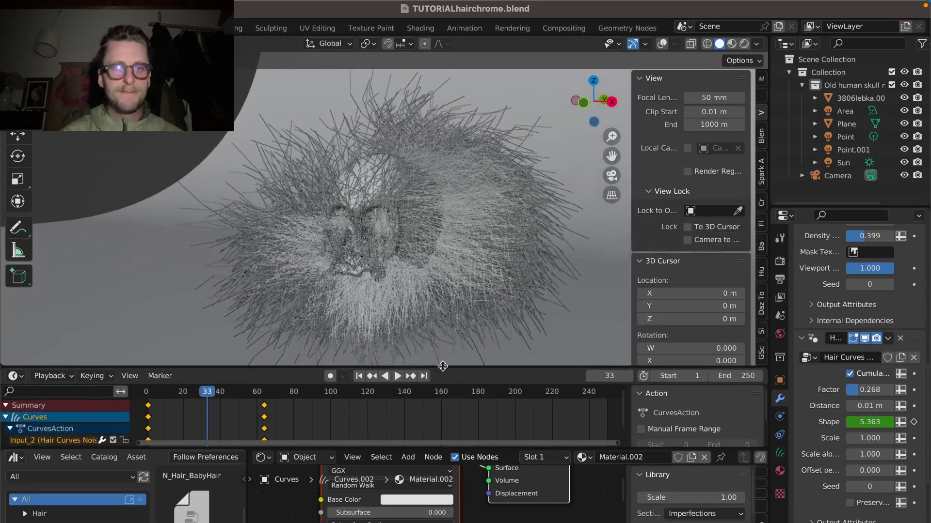
scroll(426, 277, up, 2)
scroll(427, 277, right, 5)
Switch the fur curves to Sculpt Mode and remove fur around the eye sockets and nose with the Delete brush
right_click(427, 276)
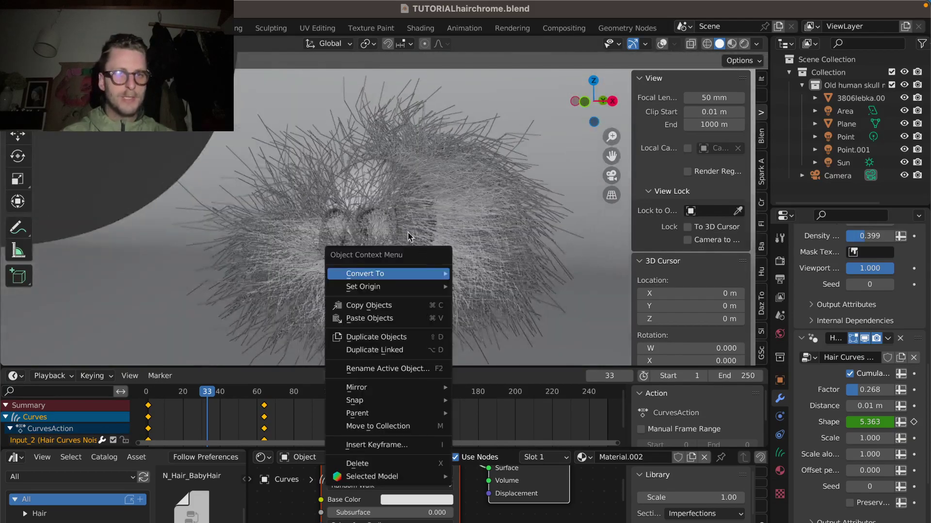
key(ctrl+Tab)
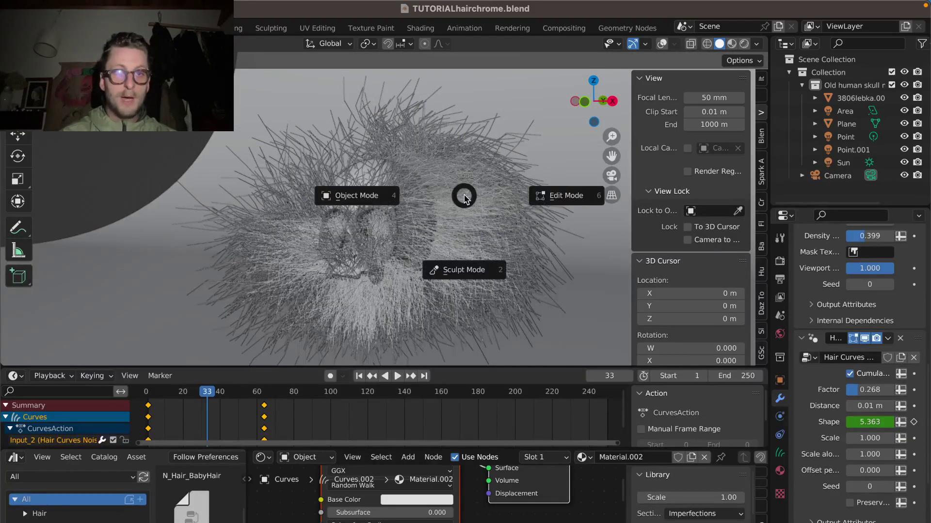
click(461, 270)
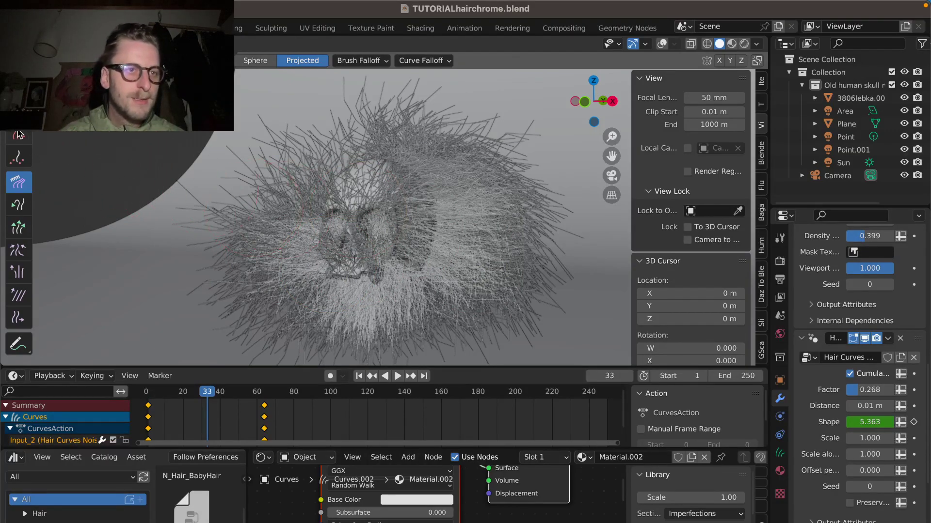
key(x)
mouse_move(352, 221)
mouse_down()
mouse_move(346, 259)
mouse_move(428, 210)
mouse_move(373, 228)
mouse_move(383, 196)
mouse_move(403, 284)
mouse_up()
middle_drag(363, 232, 344, 311)
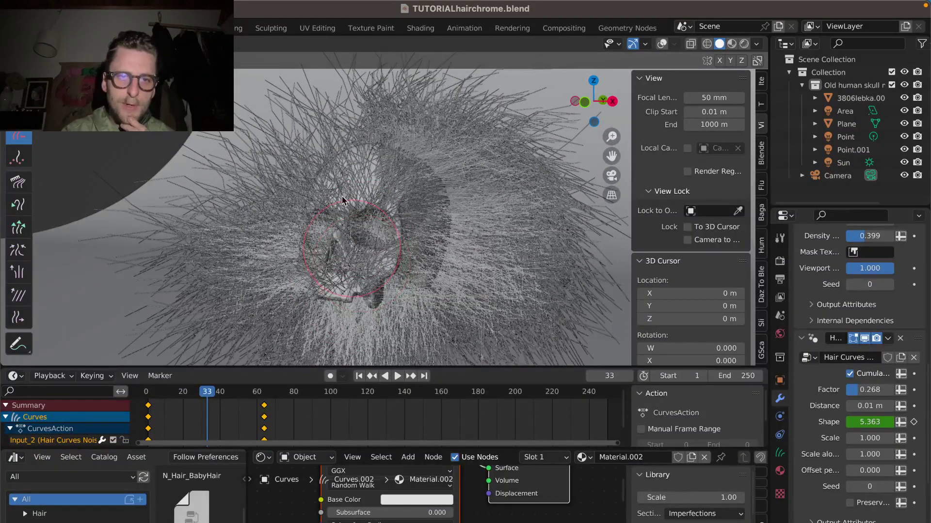
click(369, 216)
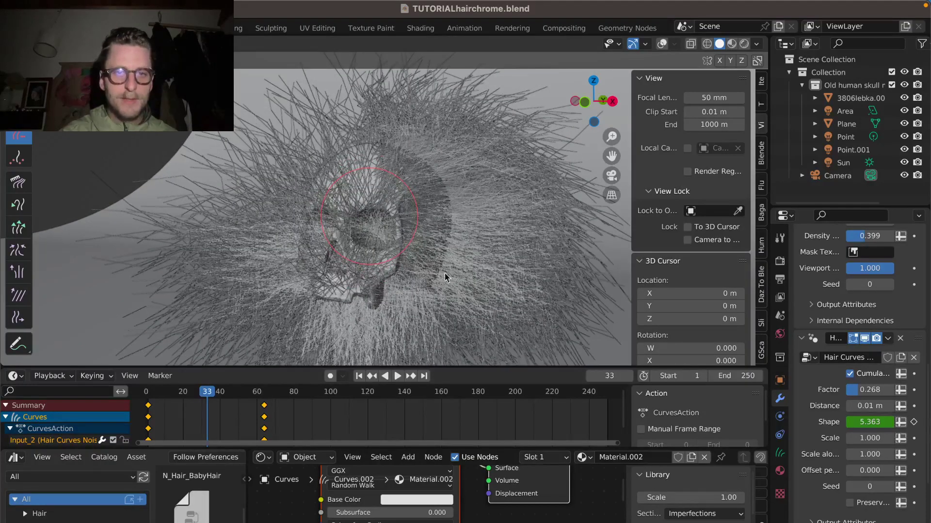
Delete the Shape keyframes of the fur curves from the Timeline
key(x)
click(234, 425)
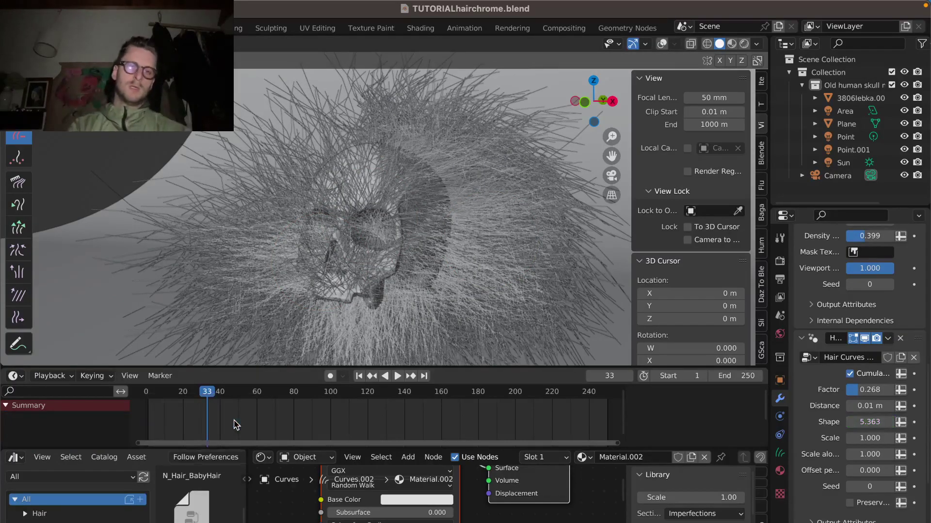
Return the fur curves to Object Mode and preview the furry skull with Rendered viewport shading
key(ctrl+Tab)
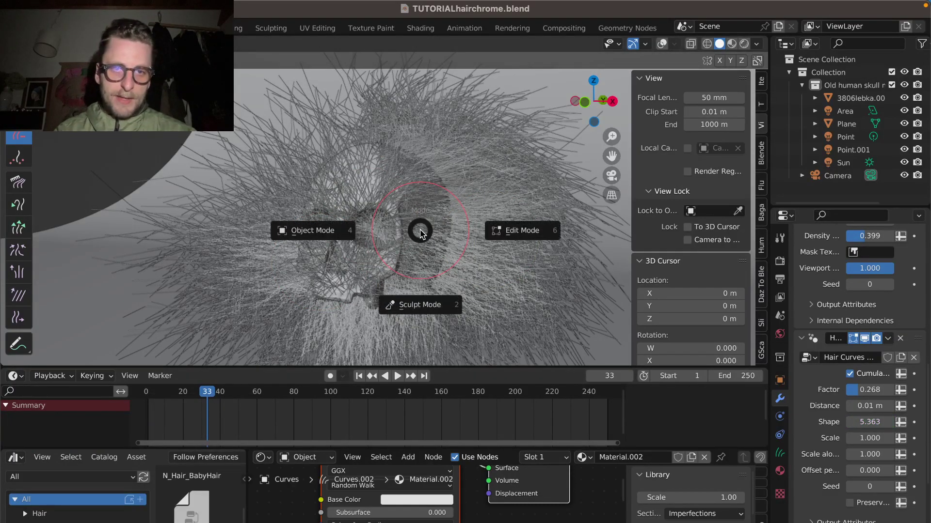
click(307, 231)
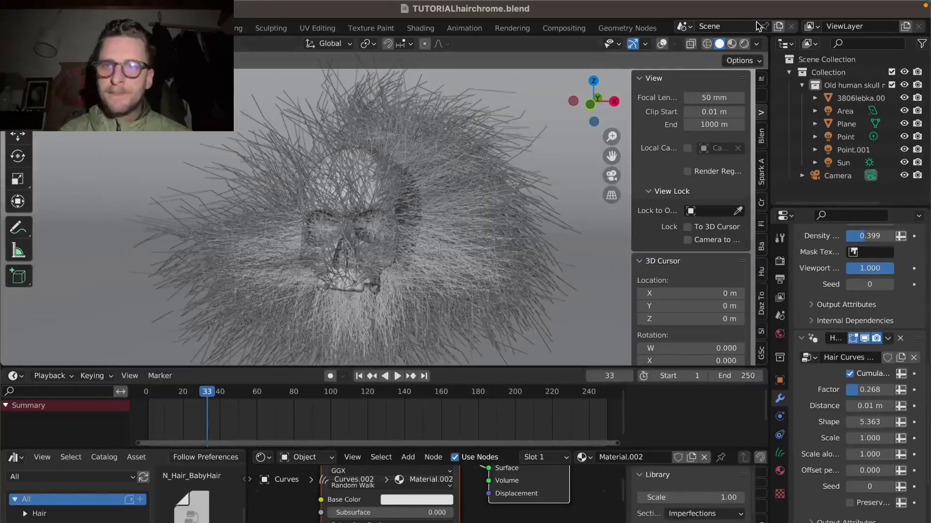
click(744, 44)
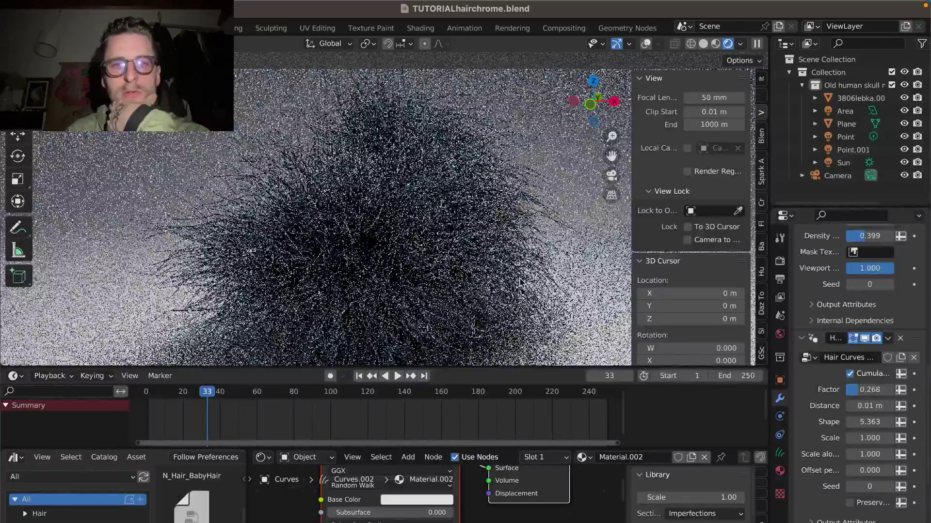
Switch to Finder and preview the 2.46.14 AM screenshot and TESTrender.png from the Desktop as fur render references
click(551, 522)
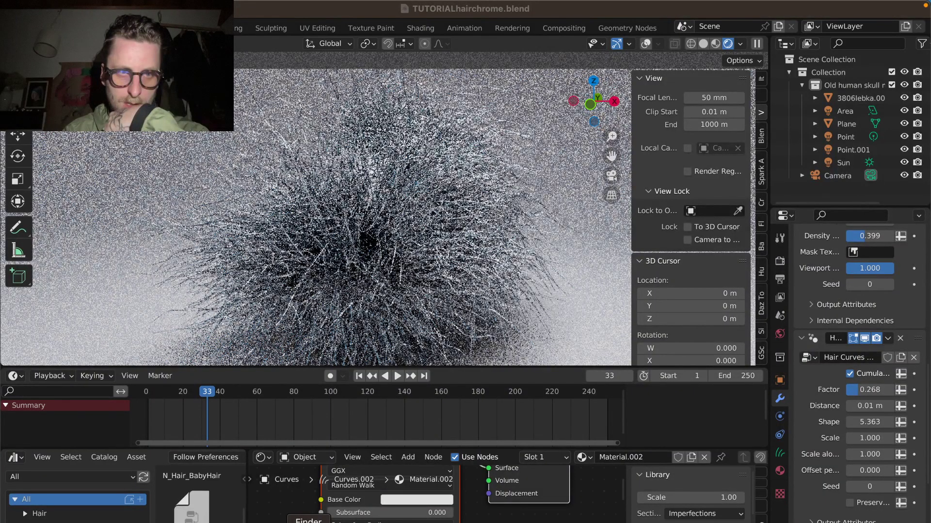
click(308, 522)
click(108, 300)
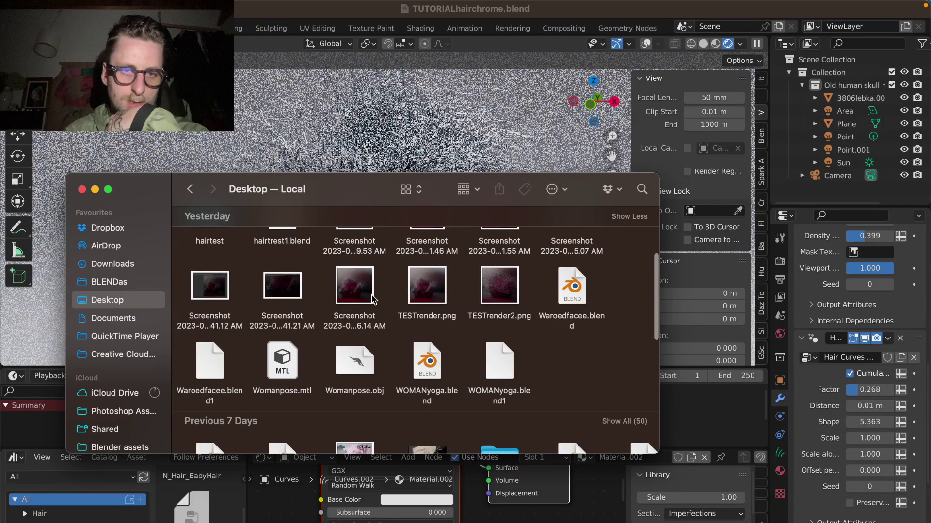
click(354, 286)
key(space)
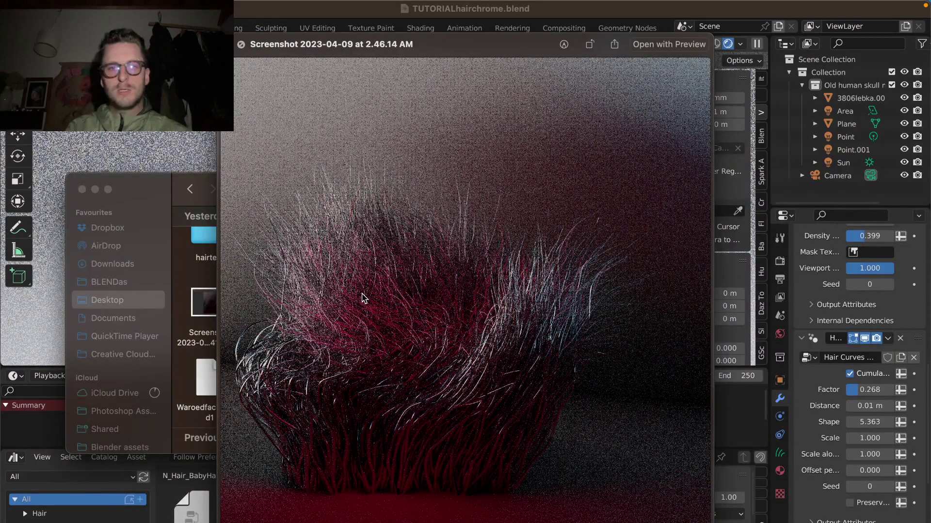
key(Right)
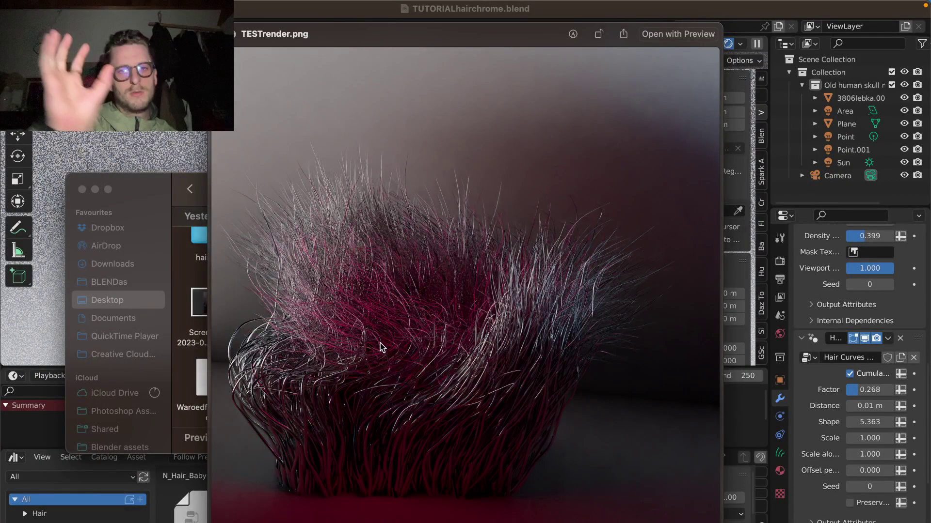
key(space)
Browse the Desktop files and look through the rendered frames in the hairtest folder
scroll(373, 337, up, 3)
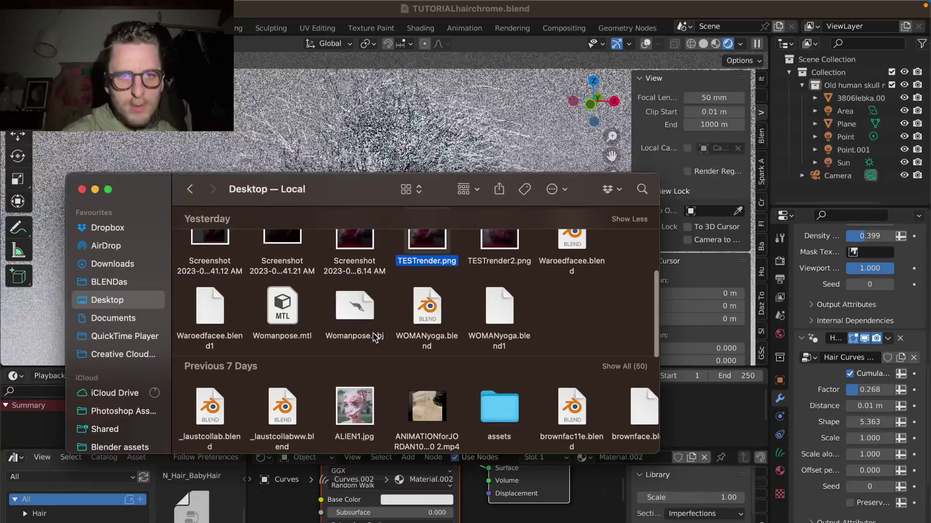
scroll(605, 375, up, 5)
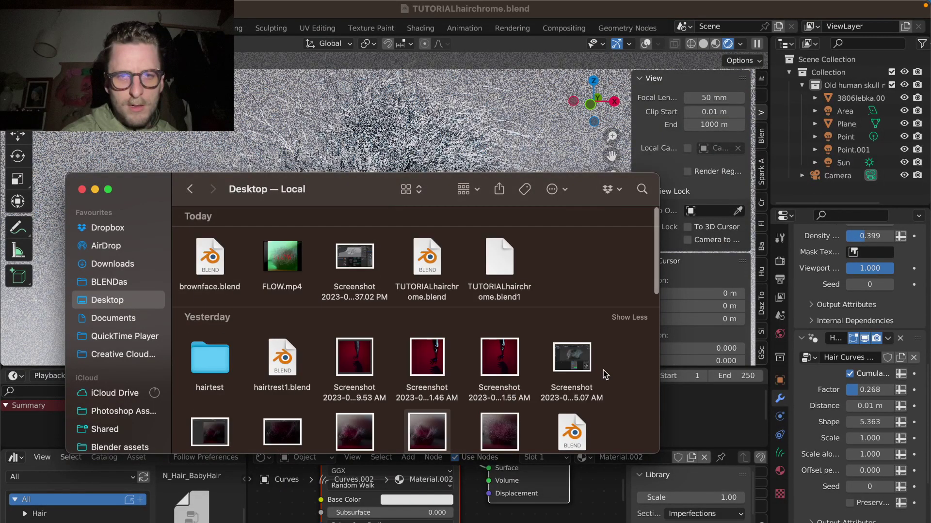
scroll(480, 417, down, 3)
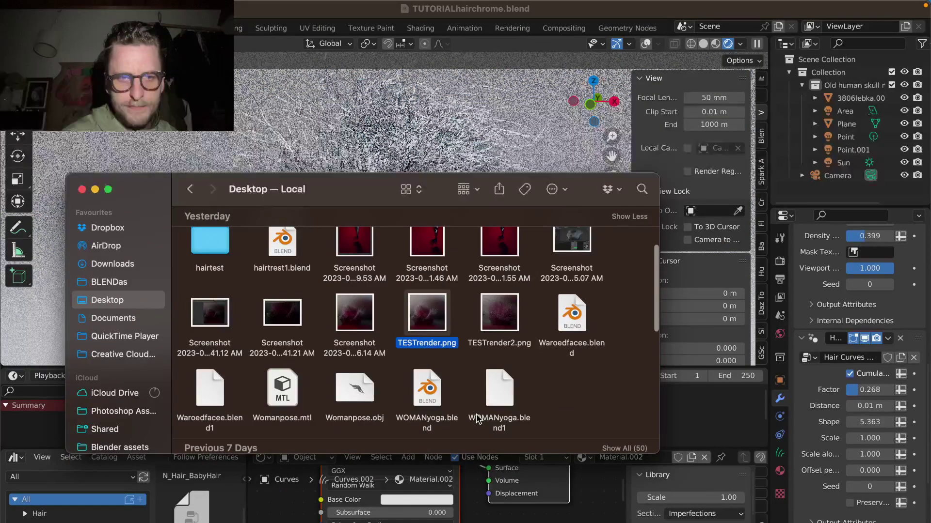
double_click(205, 241)
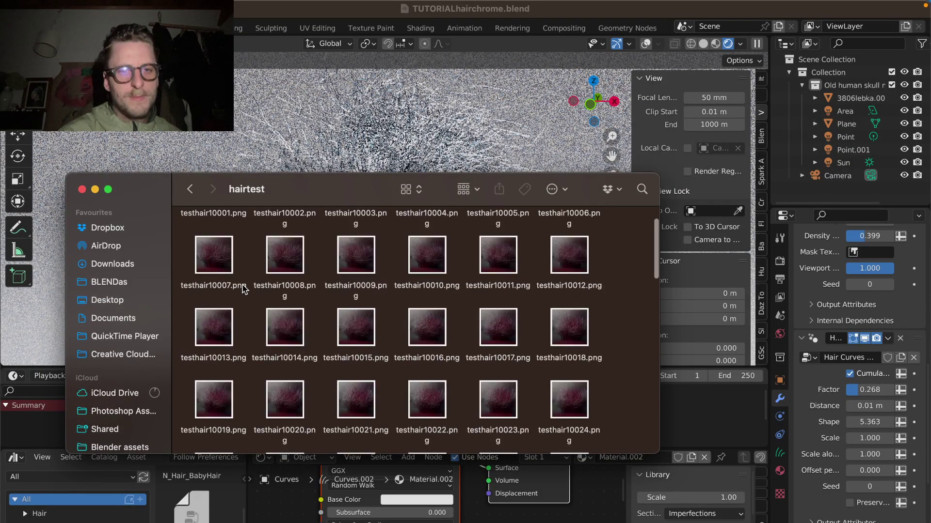
key(super+bracketleft)
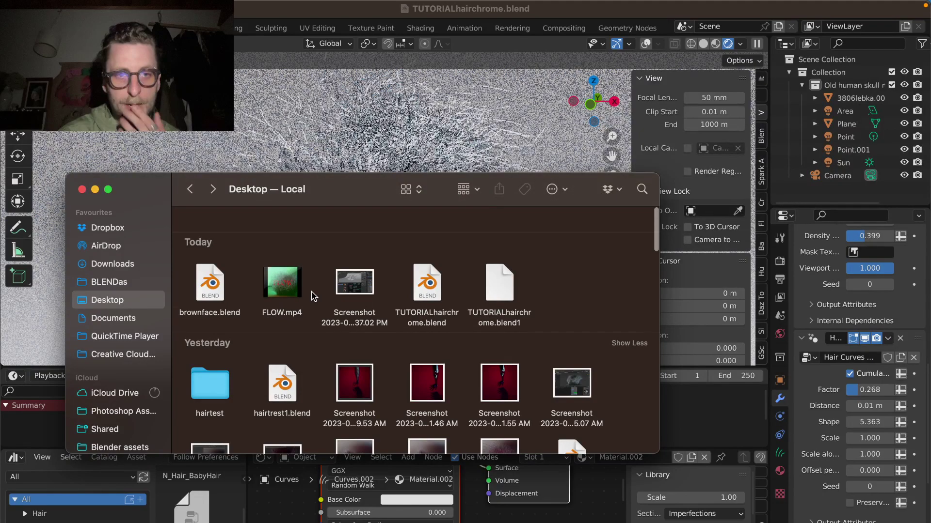
scroll(516, 262, down, 1)
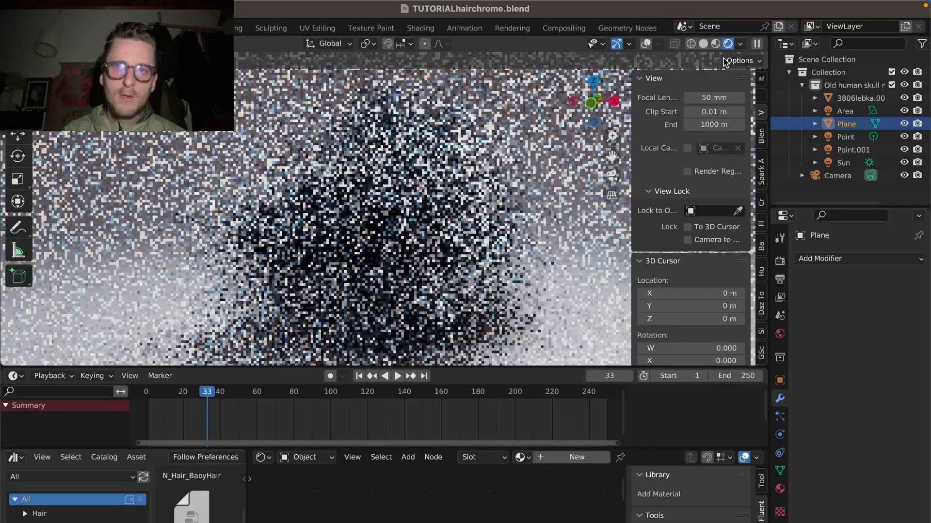
Set the viewport back to Solid shading and select the fur curves in Object Mode instead of the plane
click(703, 43)
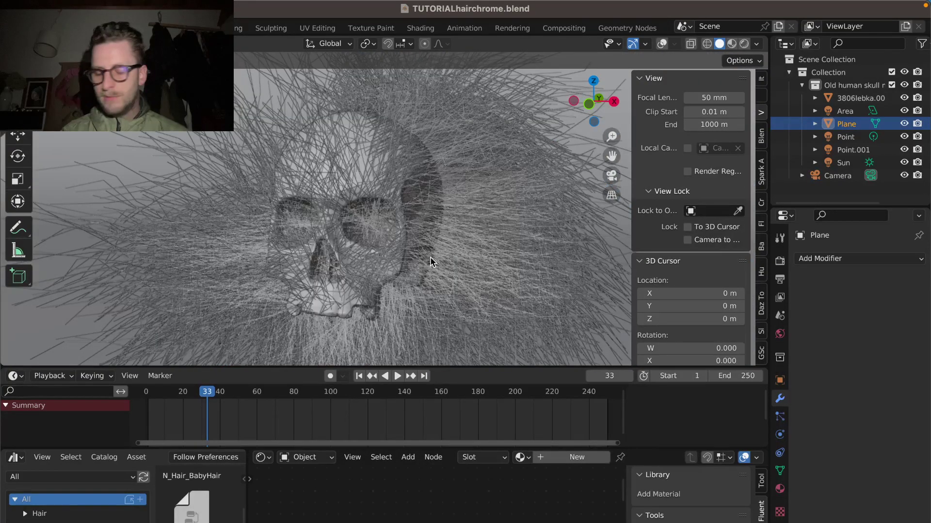
key(ctrl+Tab)
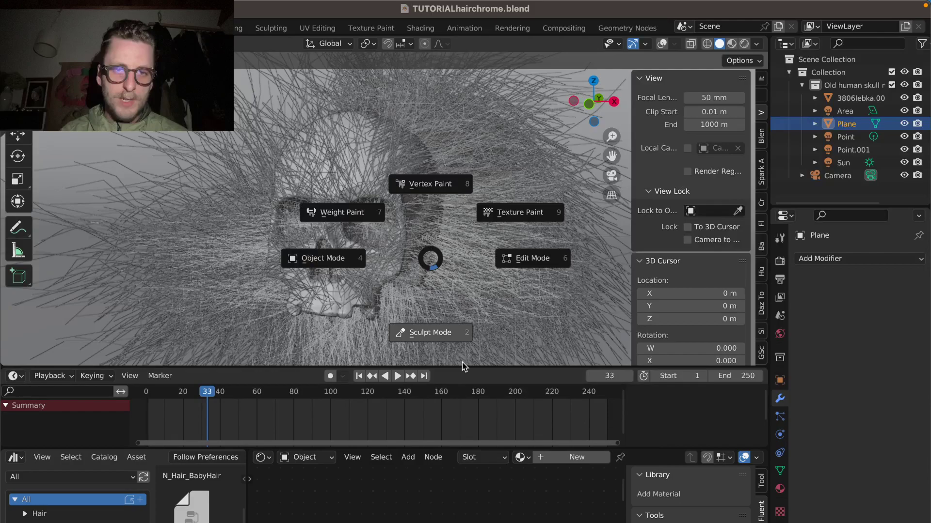
click(446, 334)
key(ctrl+Tab)
click(262, 221)
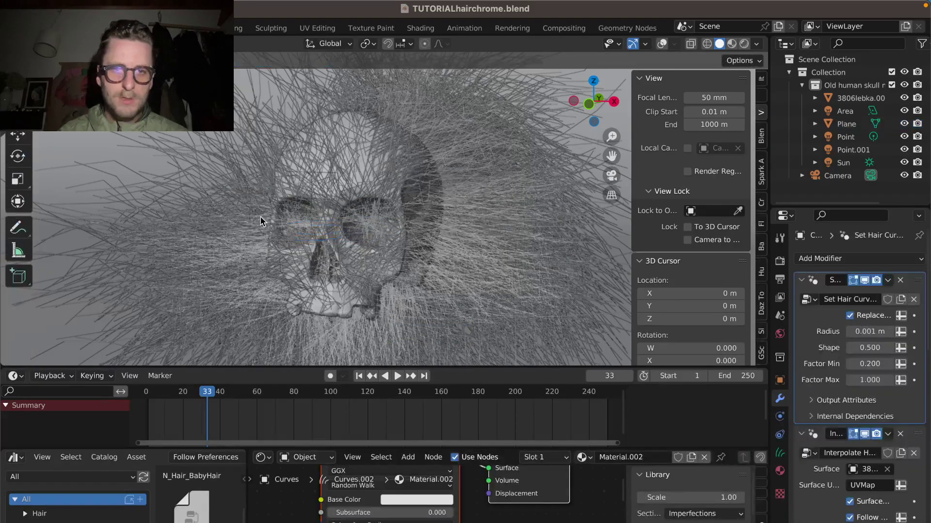
Switch the fur curves to Sculpt Mode and toggle the viewport overlays
key(ctrl+Tab)
click(291, 292)
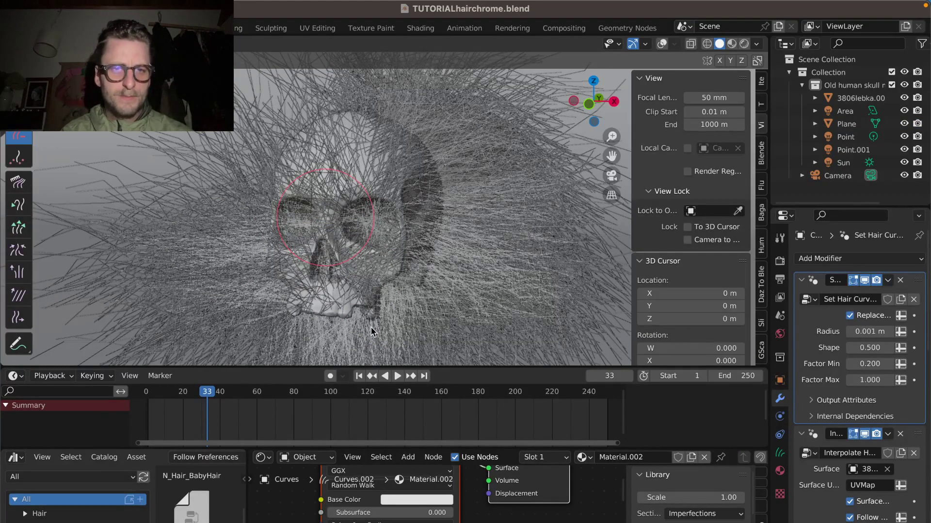
click(662, 43)
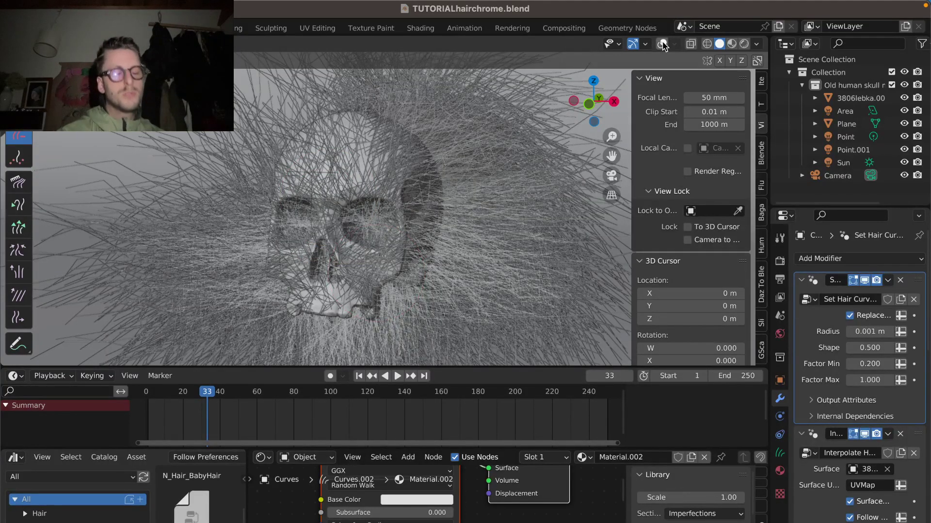
Show the viewport overlays and brush away fur from the lower face toward the side of the skull with the Delete brush
click(662, 43)
mouse_move(324, 340)
middle_down()
mouse_move(335, 342)
mouse_move(323, 339)
middle_up()
drag(323, 335, 211, 226)
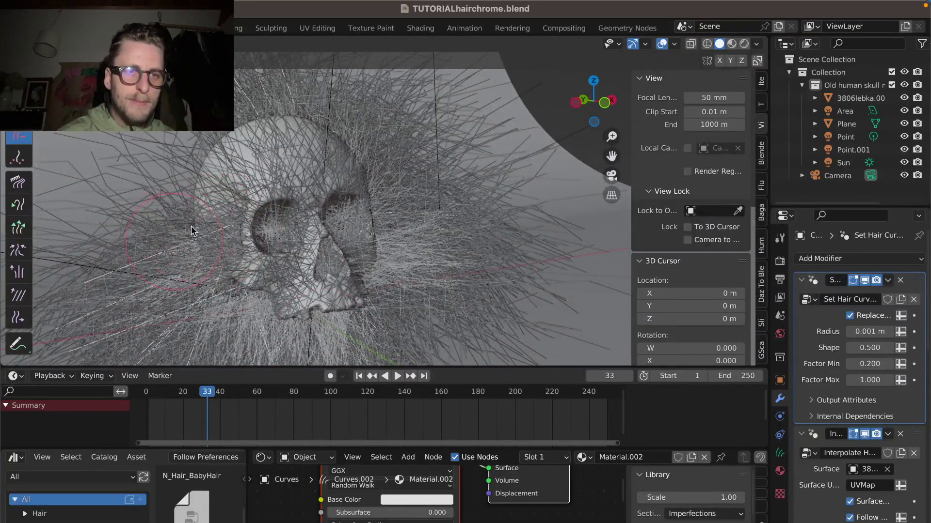
mouse_move(302, 215)
middle_down()
mouse_move(486, 221)
mouse_move(317, 262)
middle_up()
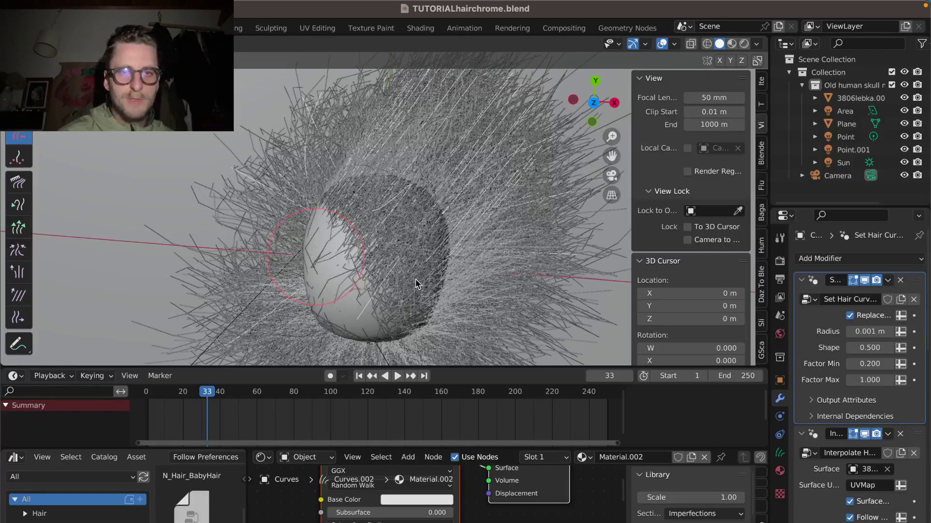
Delete more fur from the side of the skull, around the cheek and temple beside the eye socket
scroll(416, 280, down, 5)
middle_drag(416, 280, 245, 276)
scroll(324, 261, down, 2)
click(271, 275)
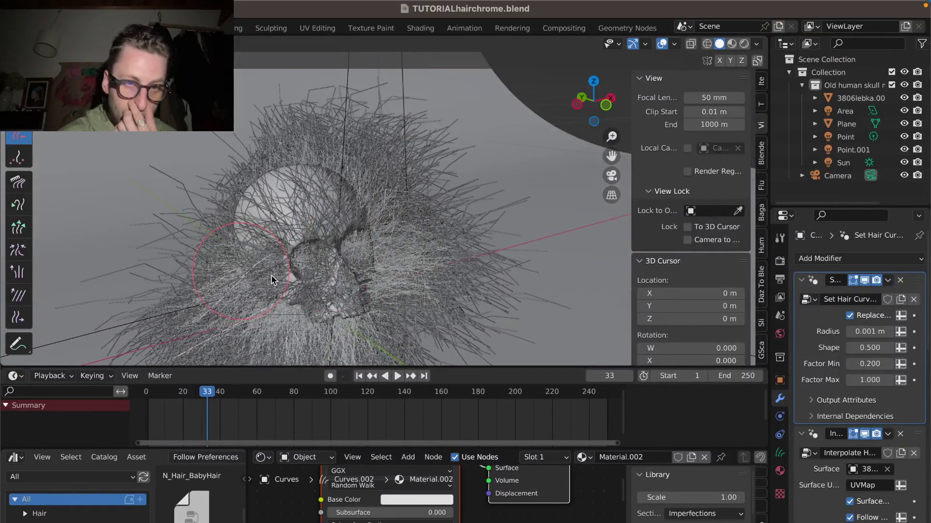
drag(270, 268, 294, 251)
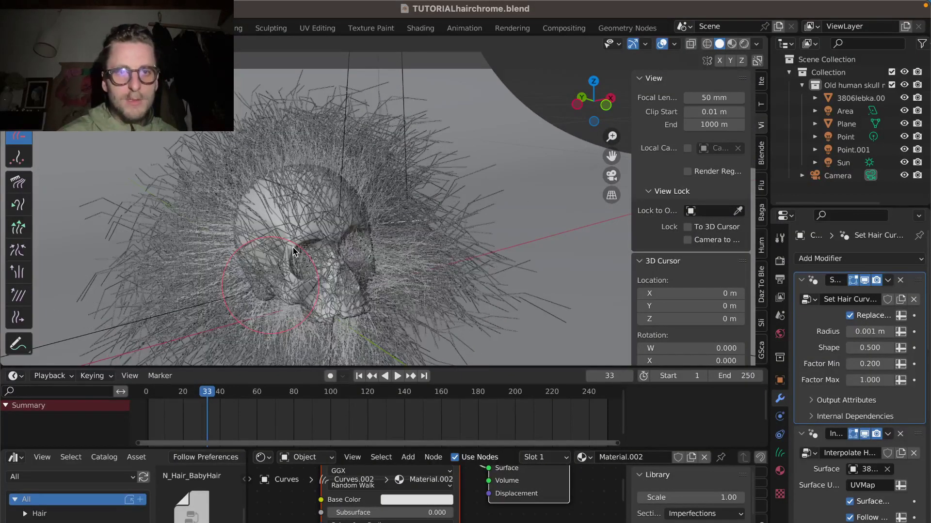
Preview the thinned fur in Rendered viewport shading and toggle the overlays
middle_drag(294, 251, 789, 3)
click(744, 44)
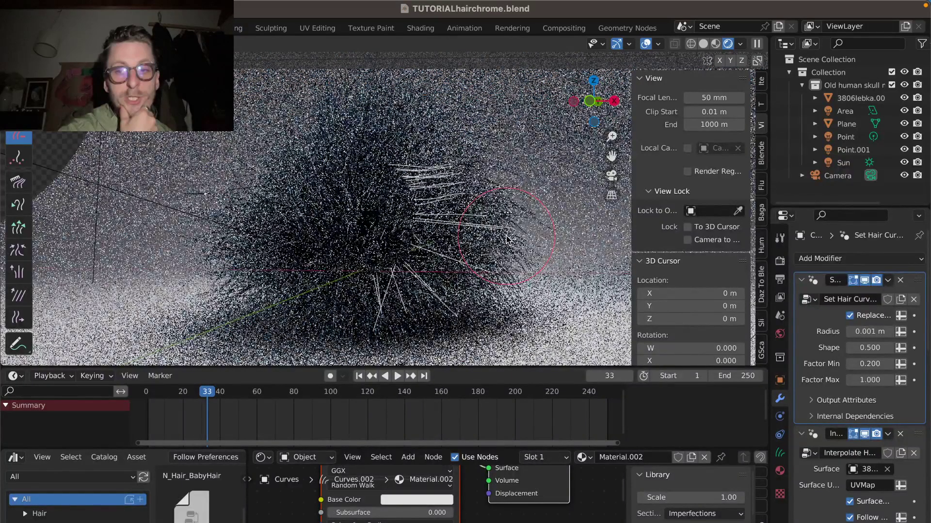
click(645, 43)
click(646, 43)
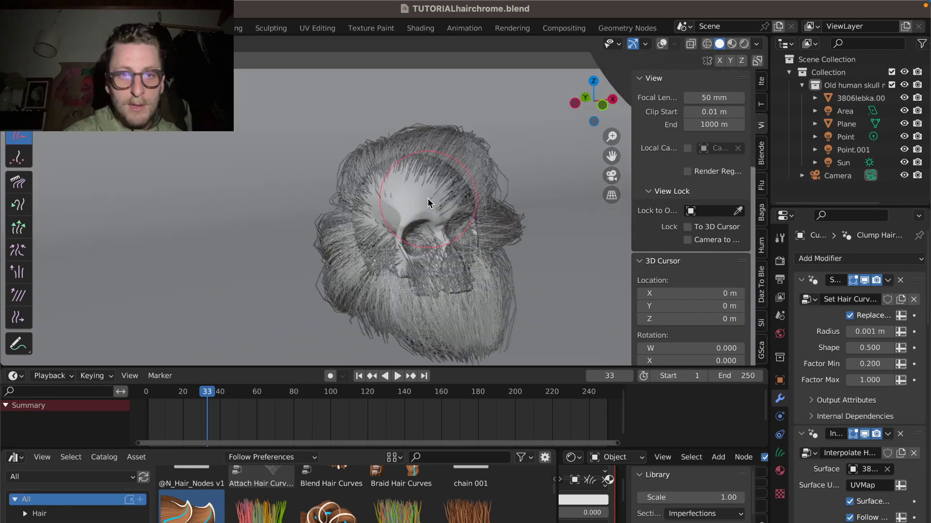
Examine the combed, clumped fur around the skull's face up close and preview it in Rendered shading
scroll(427, 199, right, 5)
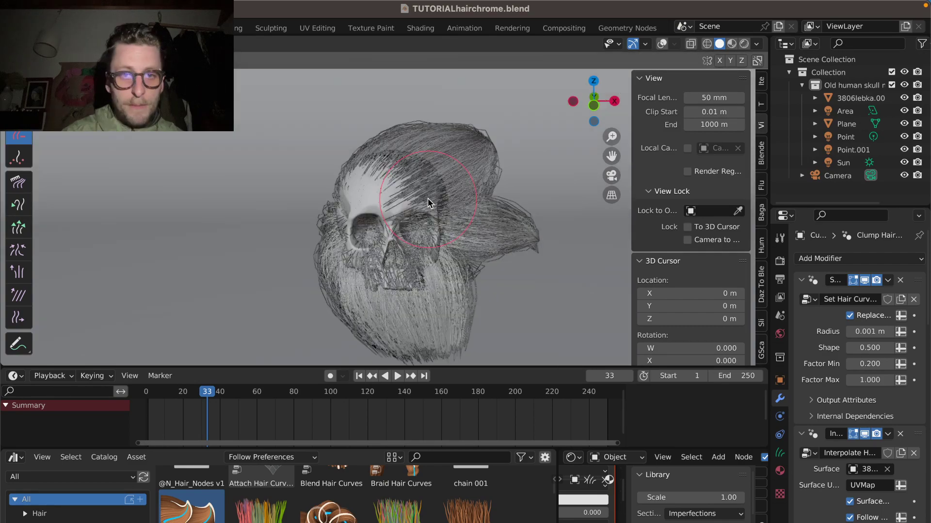
scroll(428, 198, up, 3)
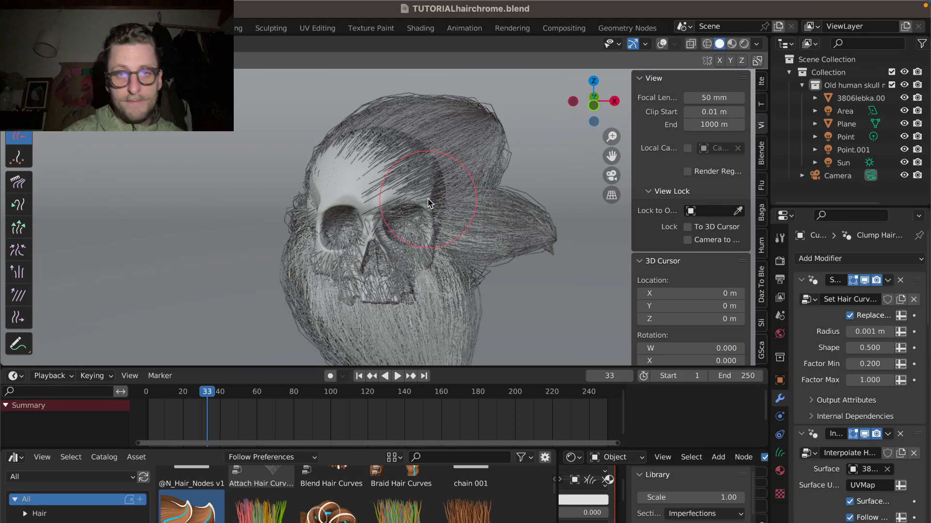
key(z)
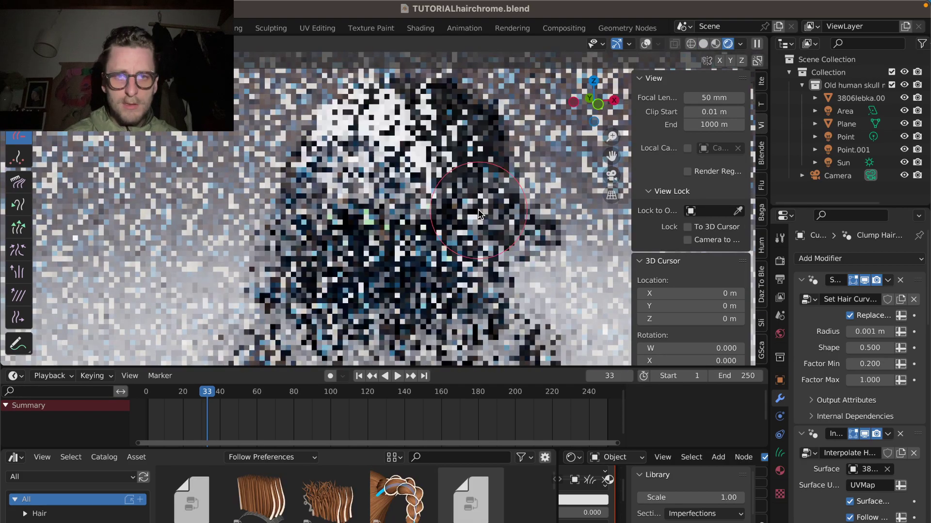